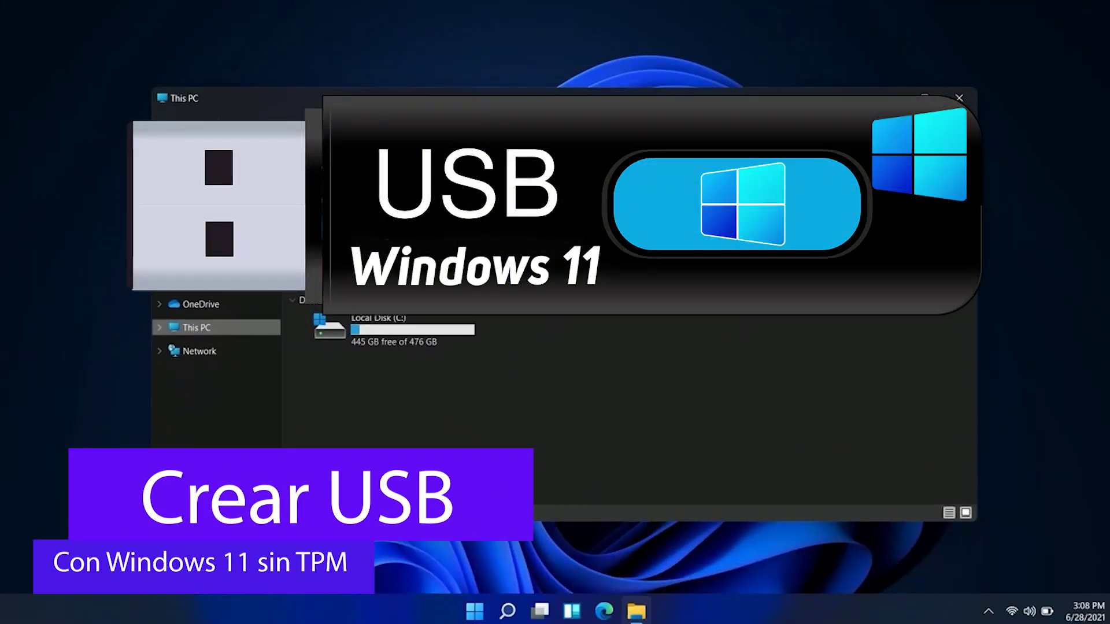
left_click(478, 614)
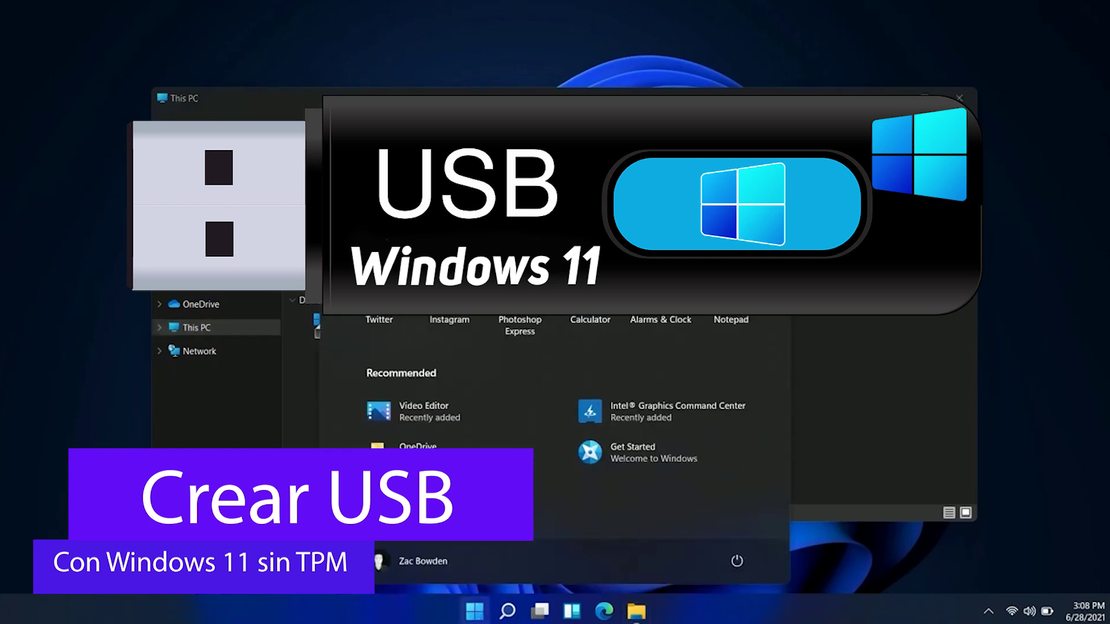
left_click(731, 199)
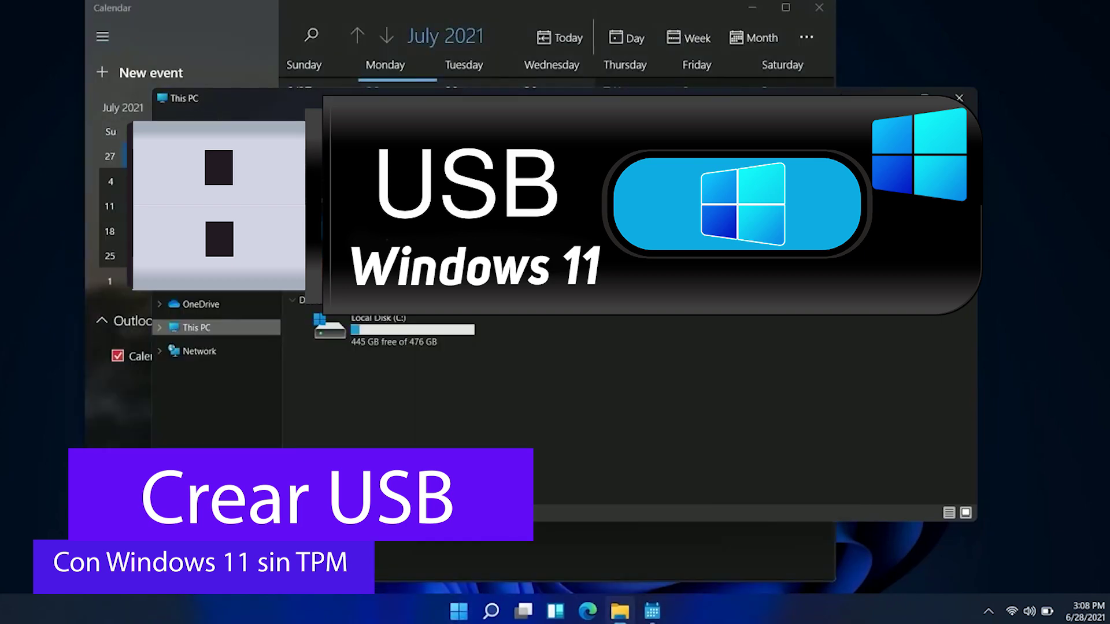
mouse_move(636, 101)
left_mouse_down()
mouse_move(556, 106)
mouse_move(692, 112)
mouse_move(642, 109)
left_mouse_up()
left_click(752, 7)
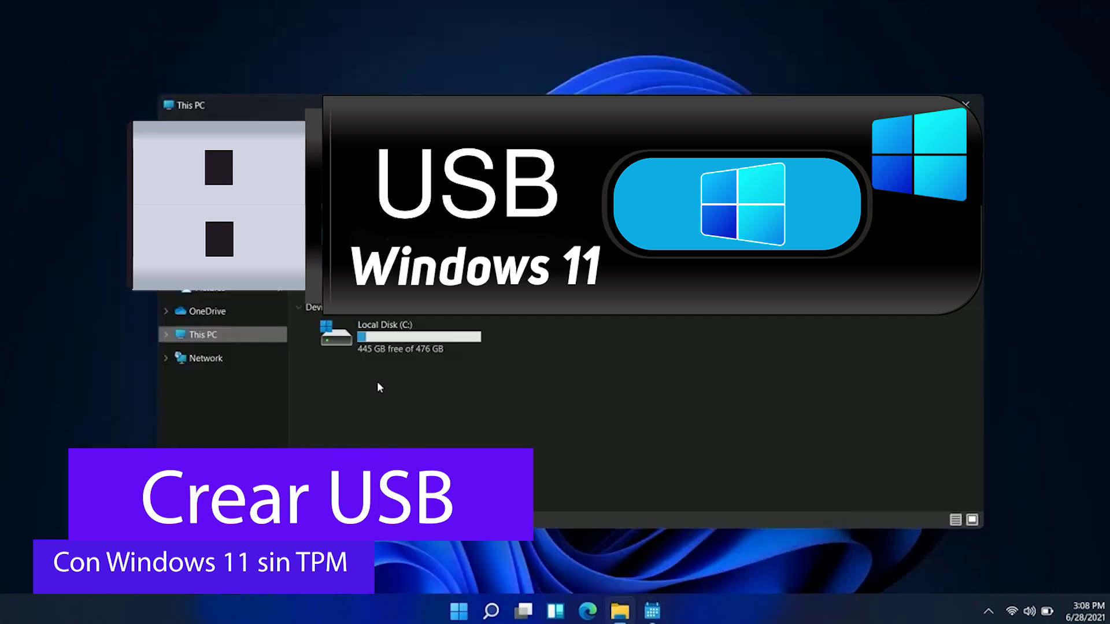
right_click(414, 337)
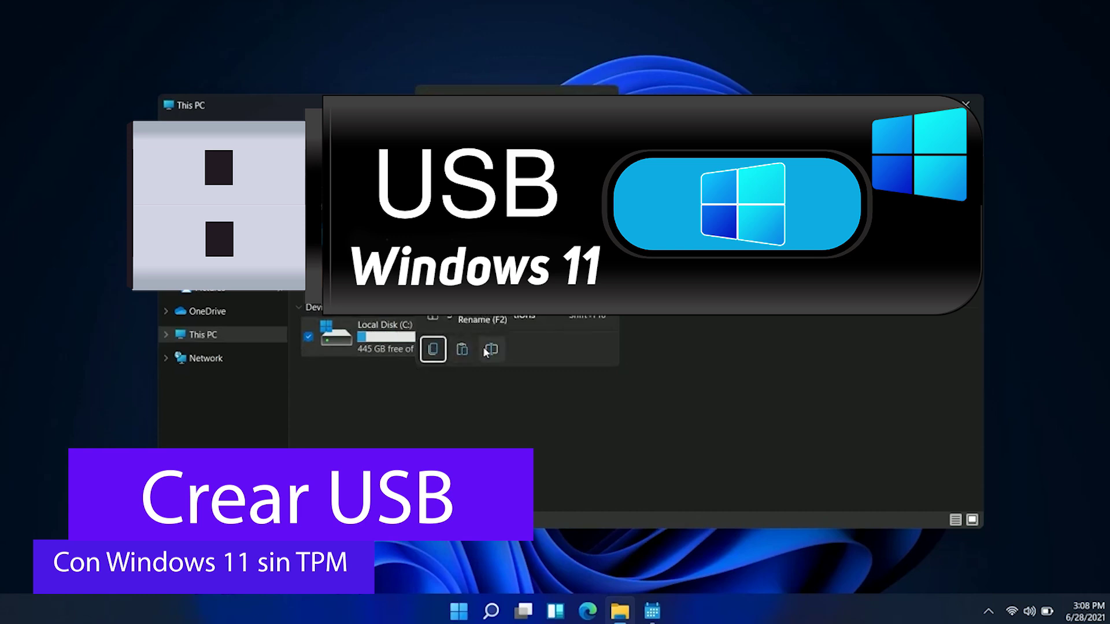
left_click(512, 320)
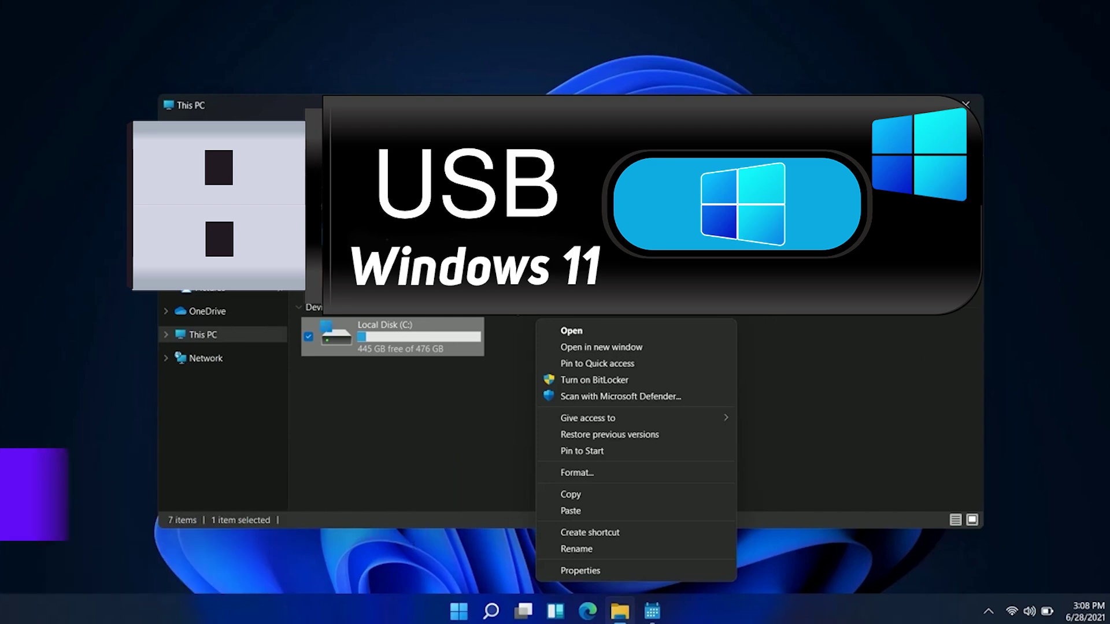
key("Escape")
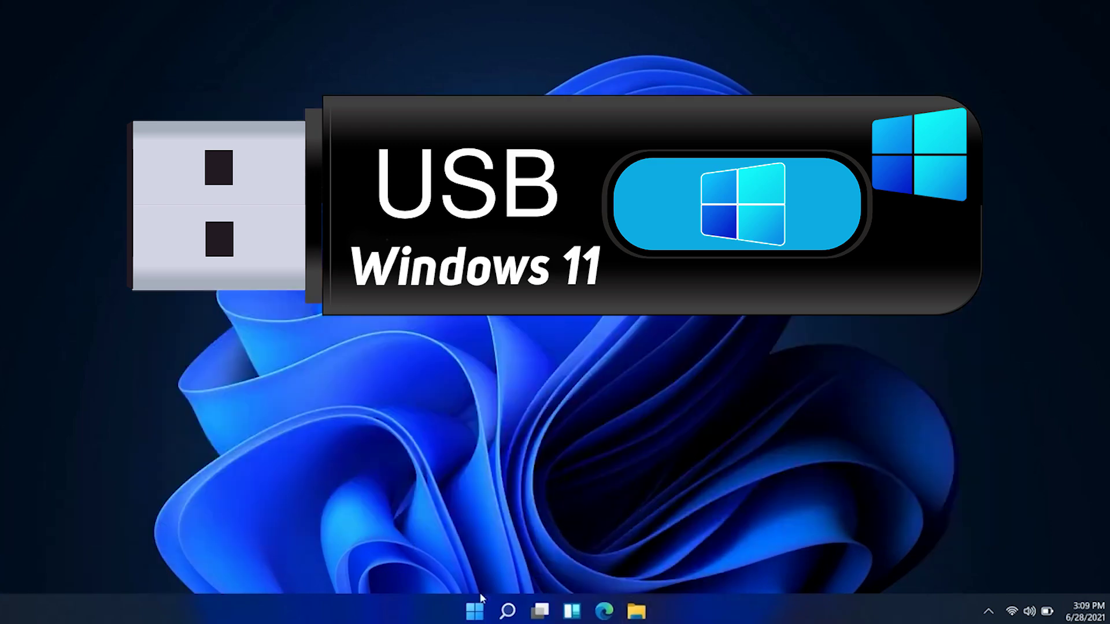
Open the Power & battery settings and expand Battery usage to examine the battery levels
left_click(459, 611)
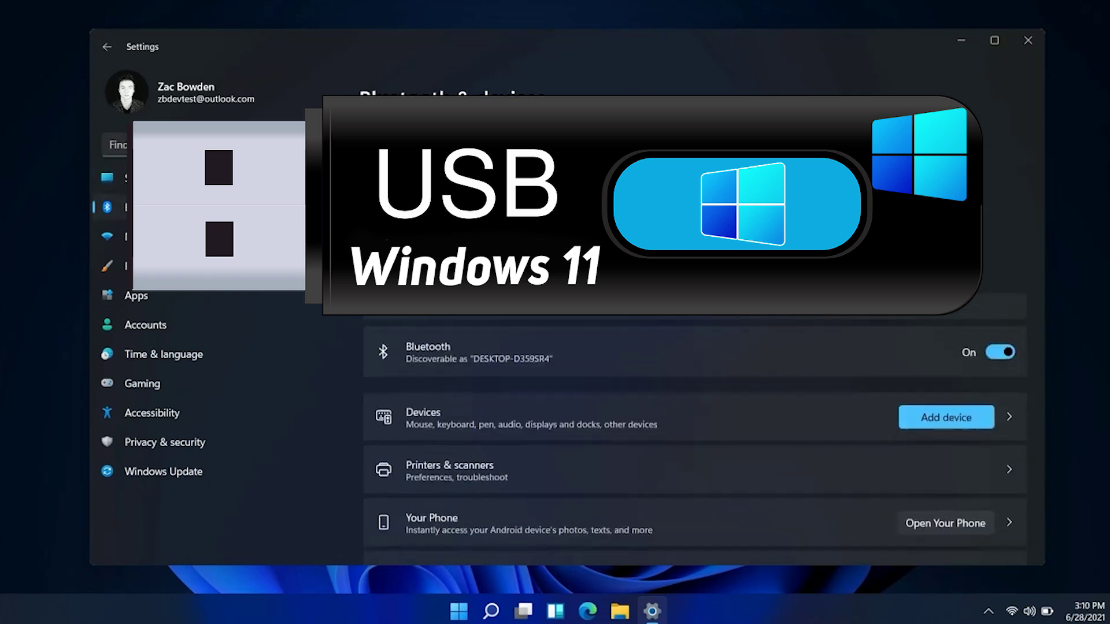
scroll(669, 466, "down", 2)
scroll(669, 466, "up", 2)
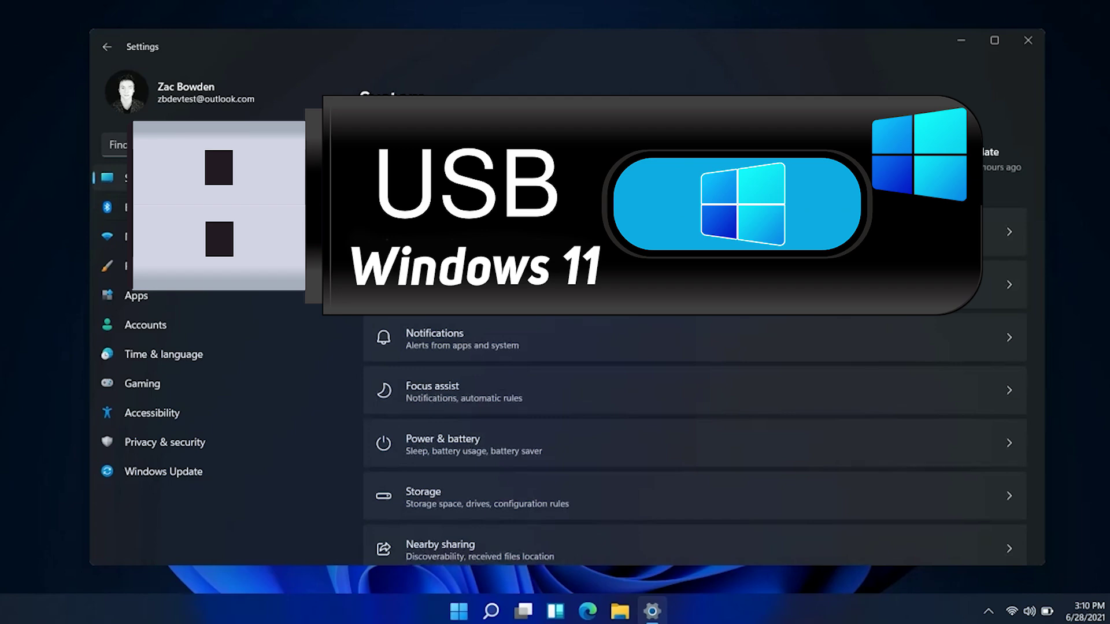
left_click(593, 438)
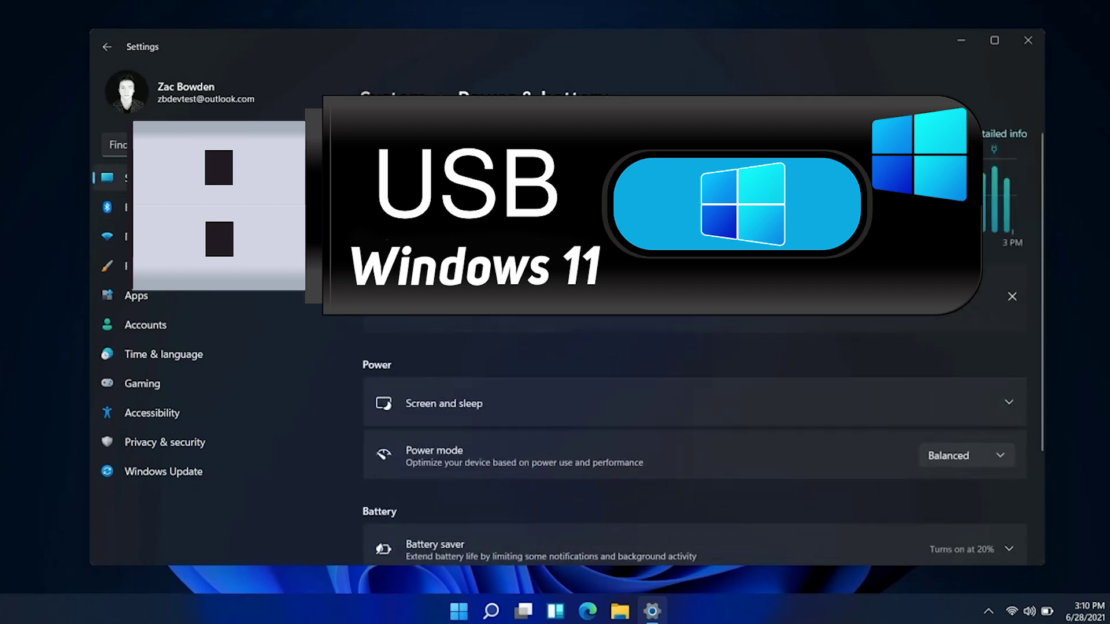
scroll(784, 316, "down", 3)
left_click(781, 461)
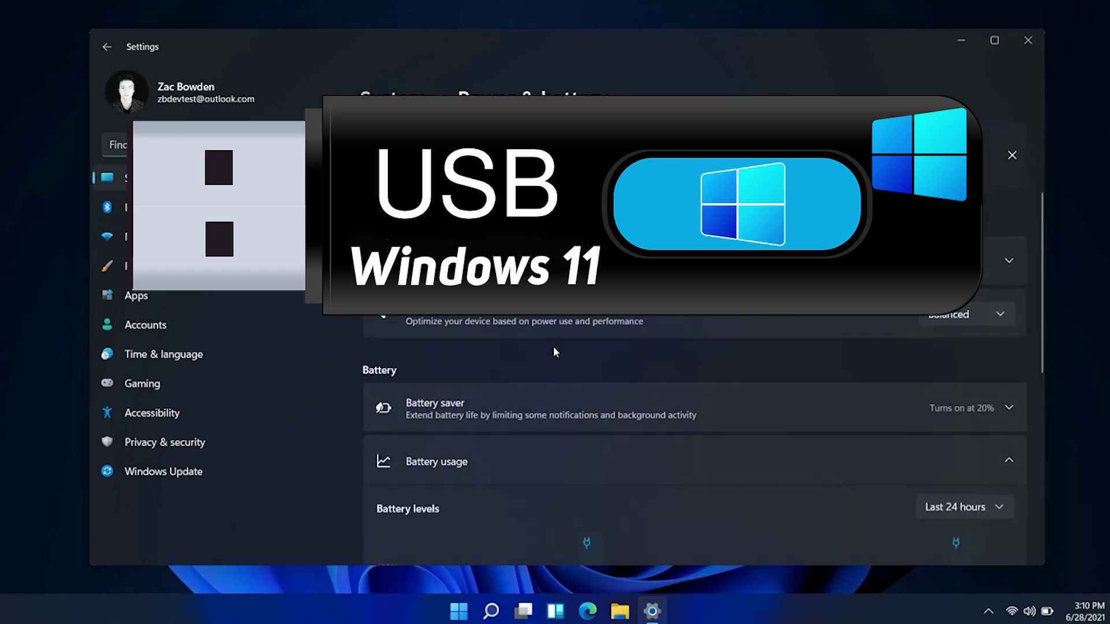
scroll(469, 342, "down", 10)
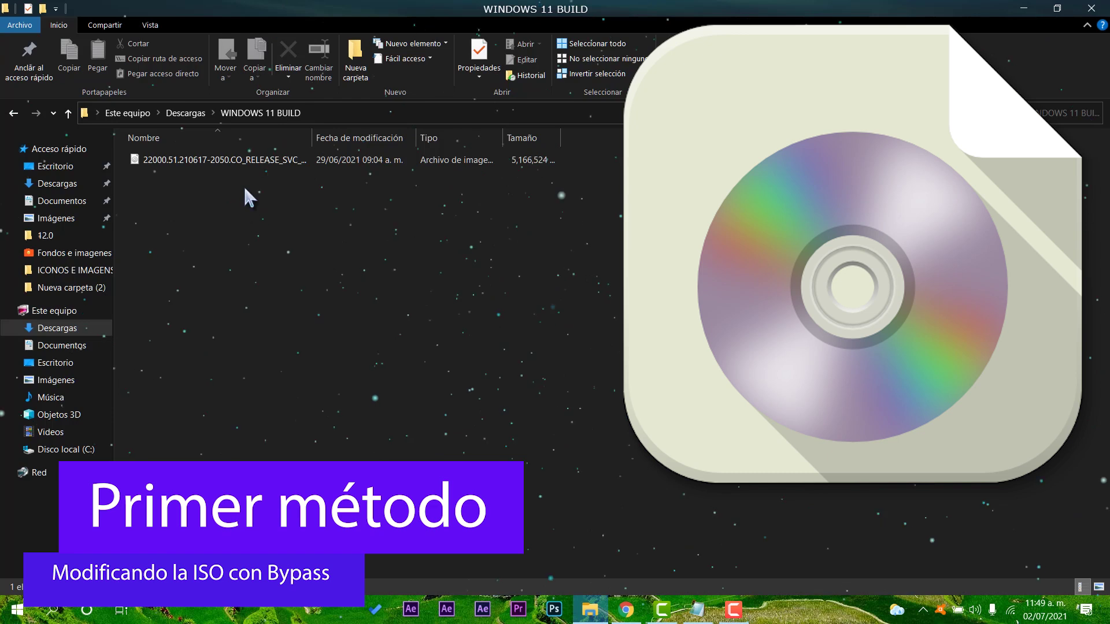
Widen the Name column to fit the Windows 11 ISO's full name and turn on file name extensions
left_click_drag(347, 125, 559, 138)
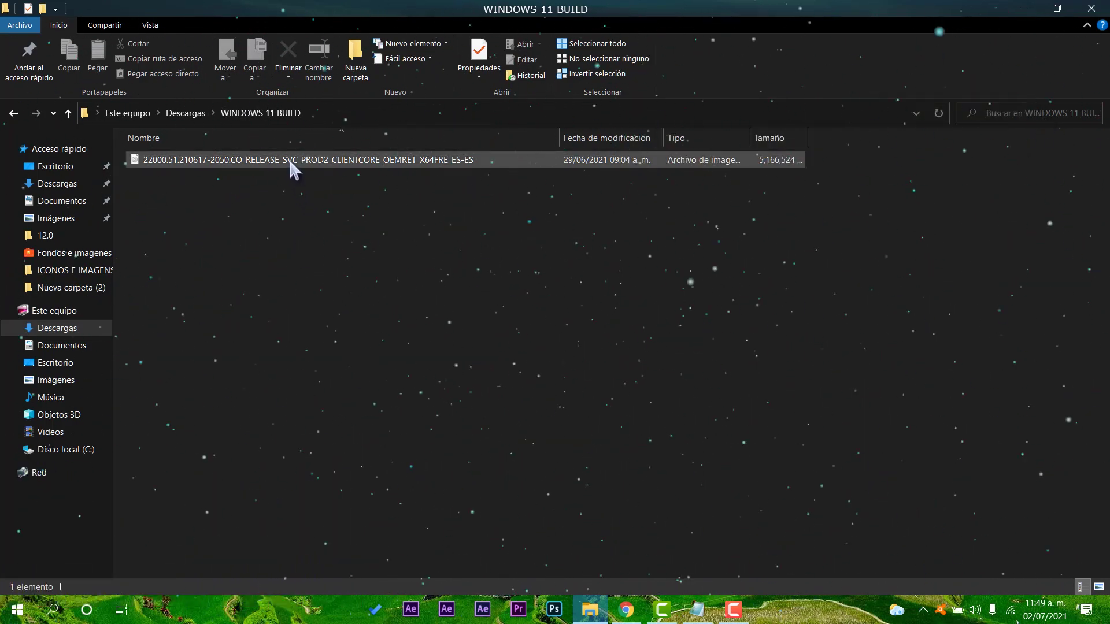
mouse_move(289, 159)
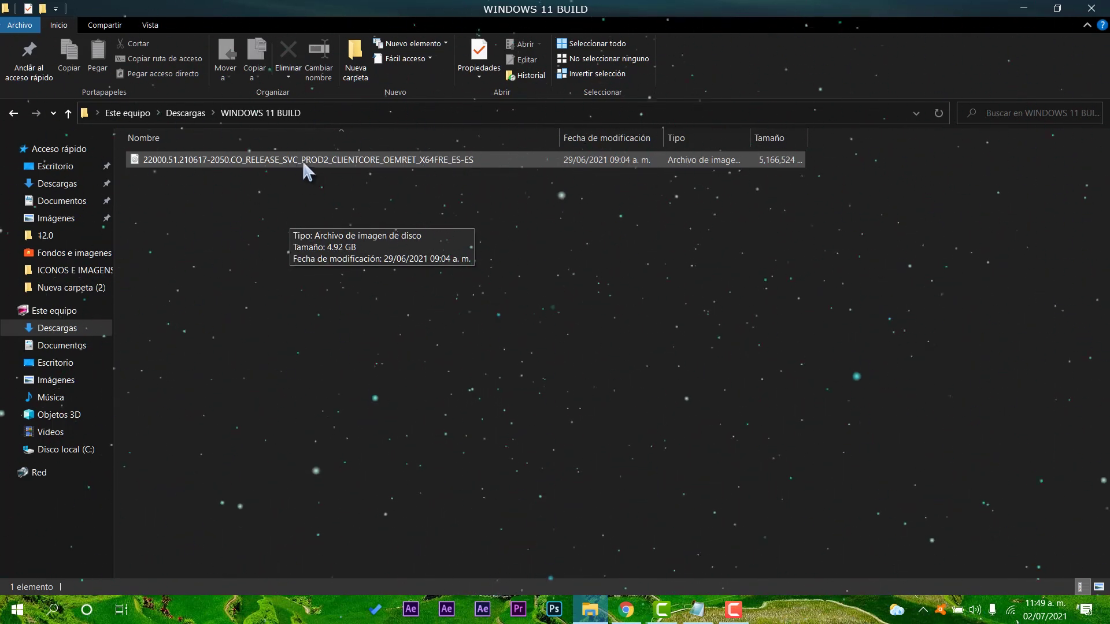
left_click(196, 163)
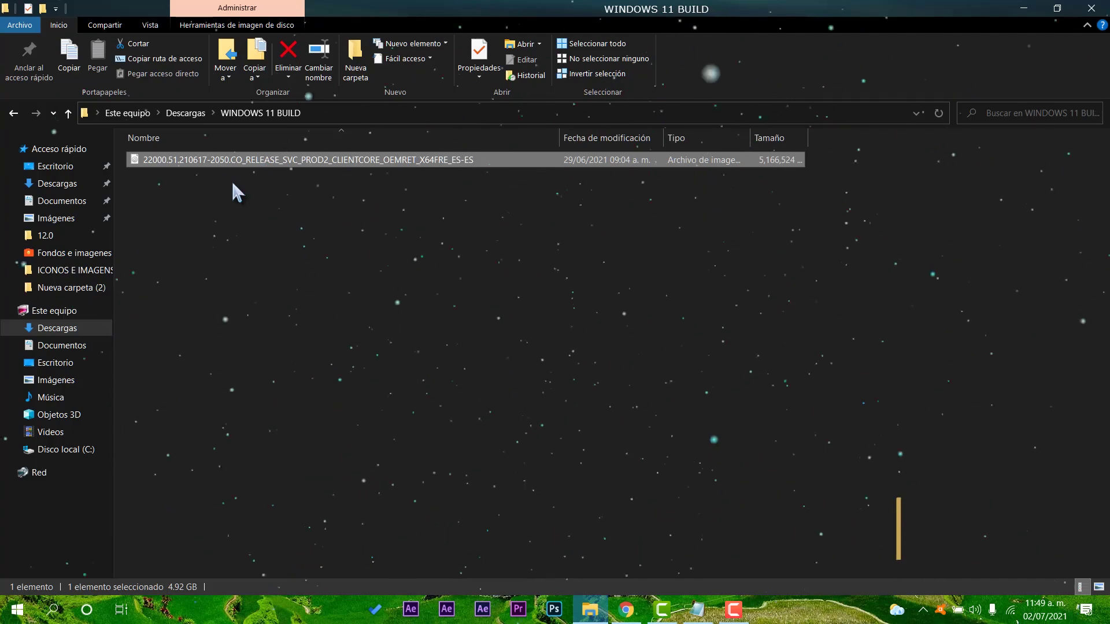
left_click(152, 27)
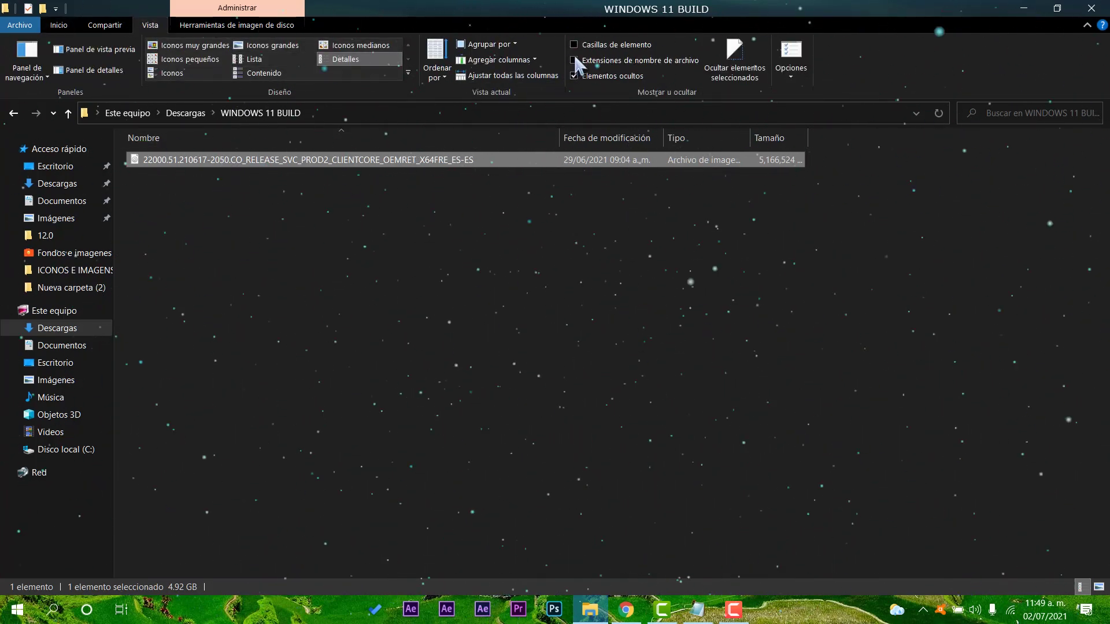
Change the Windows 11 ISO file's extension to .rar and accept the extension change
right_click(481, 162)
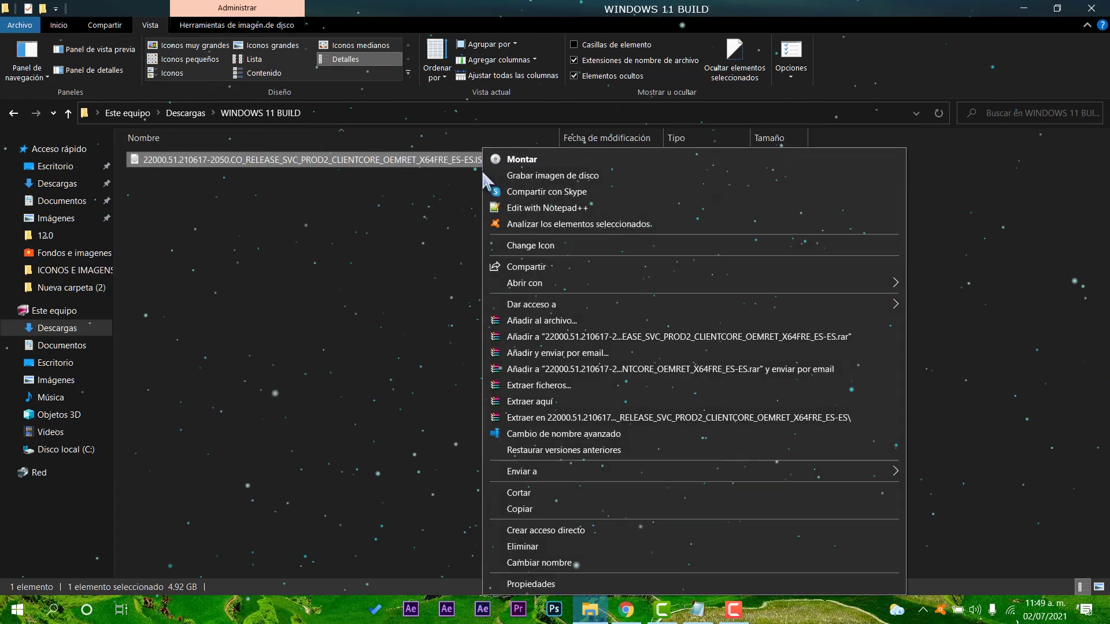
left_click(539, 562)
left_click(497, 160)
key("BackSpace")
key("BackSpace")
key("BackSpace")
key("Caps_Lock")
type("ra")
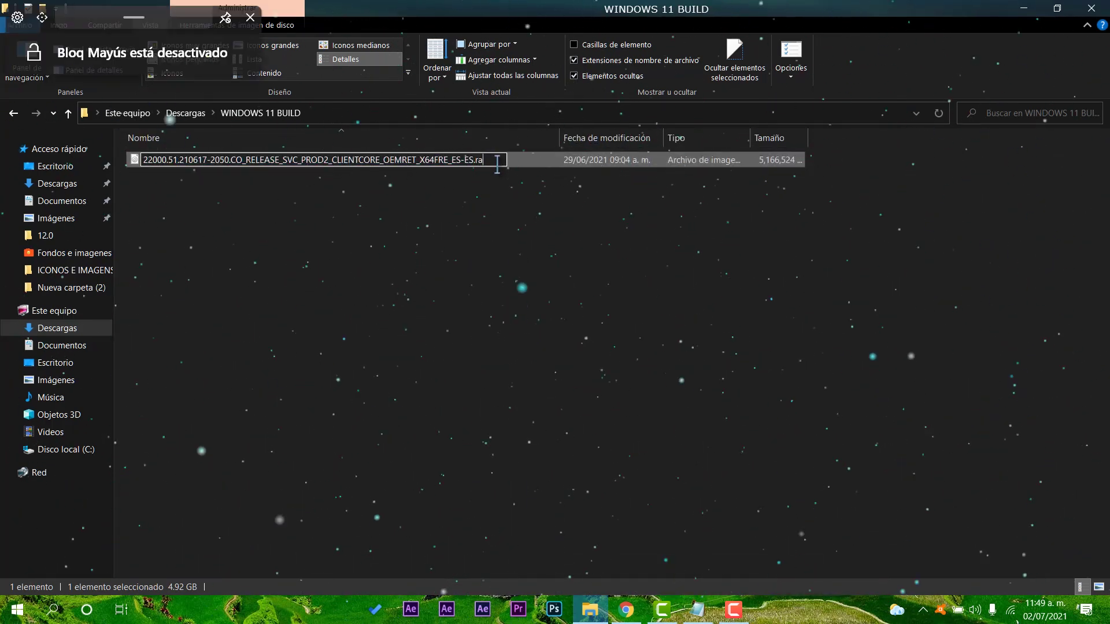
key("Return")
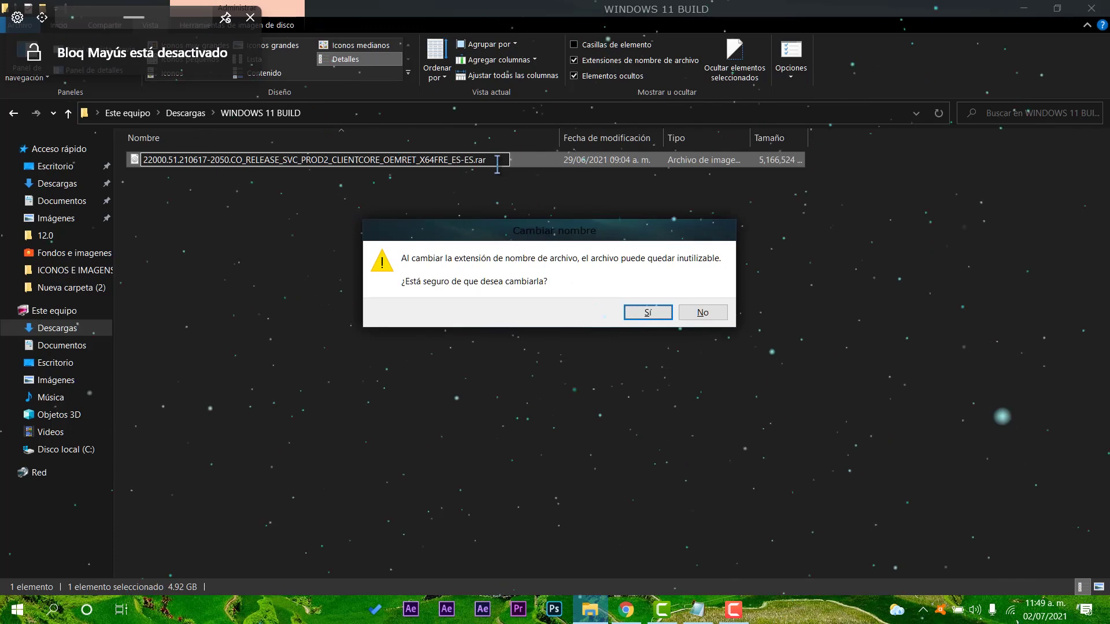
left_click(642, 314)
Extract the renamed .rar archive into the WINDOWS 11 BUILD folder and delete the archive
right_click(437, 163)
left_click(501, 220)
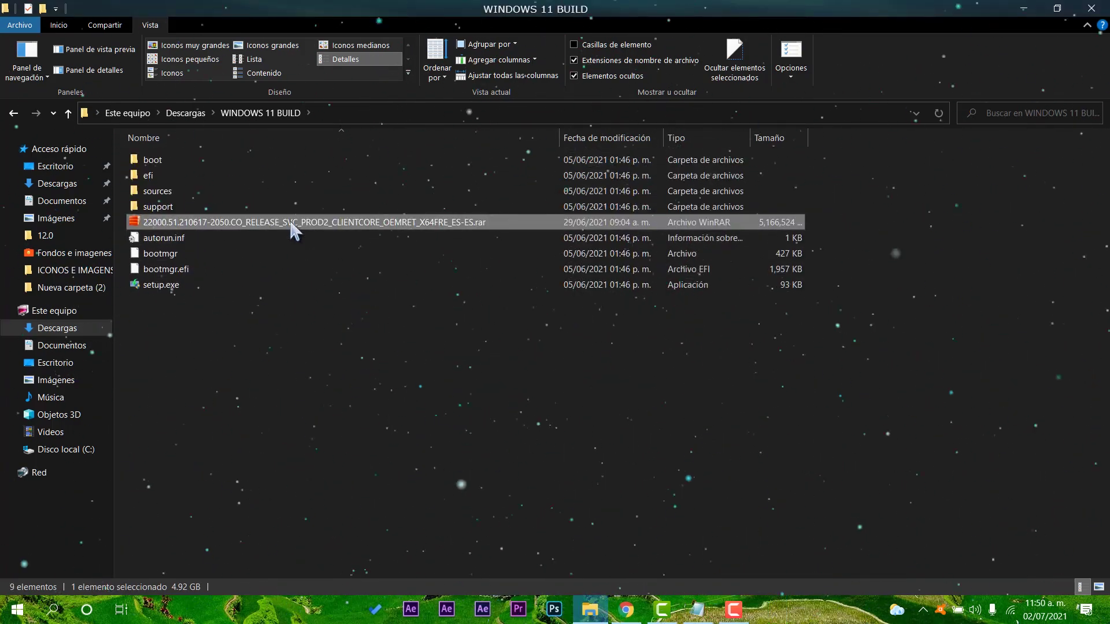
right_click(292, 225)
left_click(355, 535)
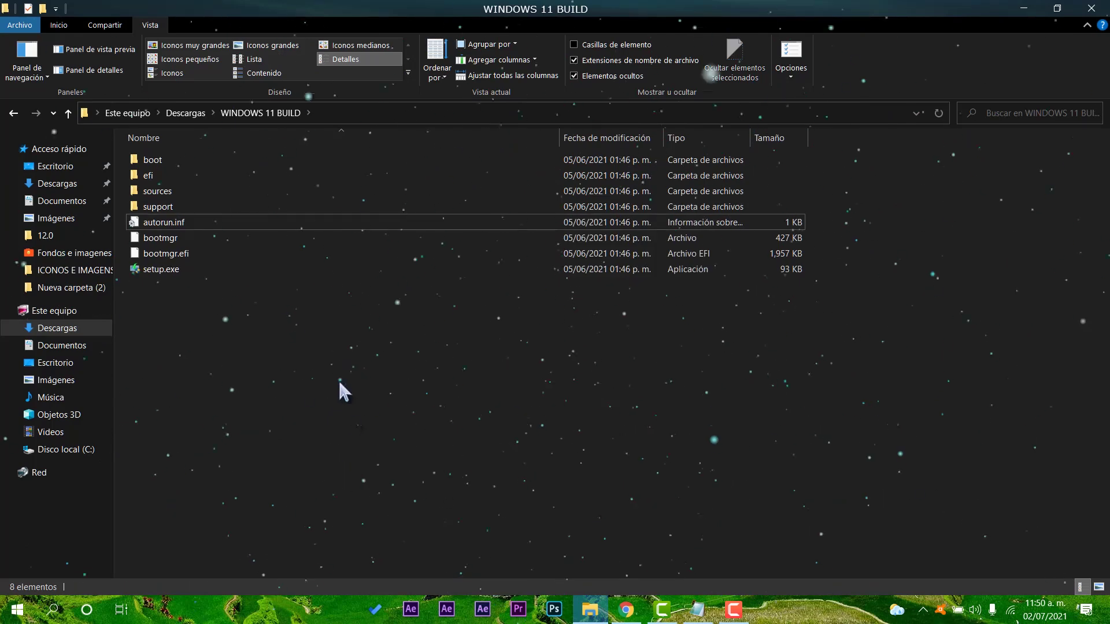
Display the extracted Windows 11 files as large icons and look over the folder's contents
key("ctrl+shift+2")
left_click_drag(865, 342, 616, 347)
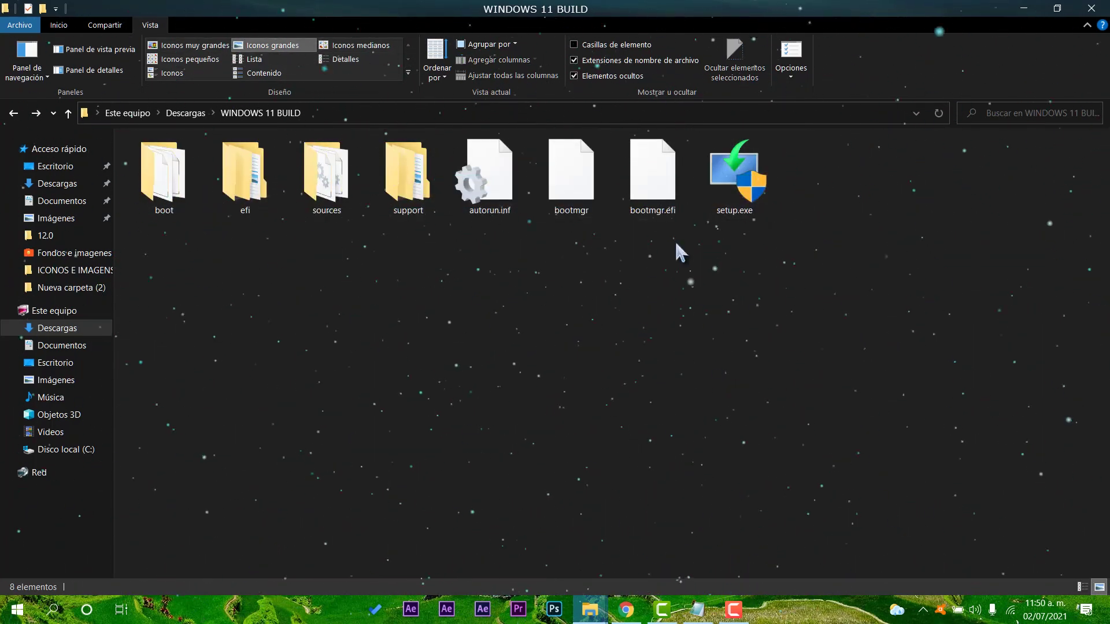
left_click_drag(792, 292, 225, 219)
left_click(440, 362)
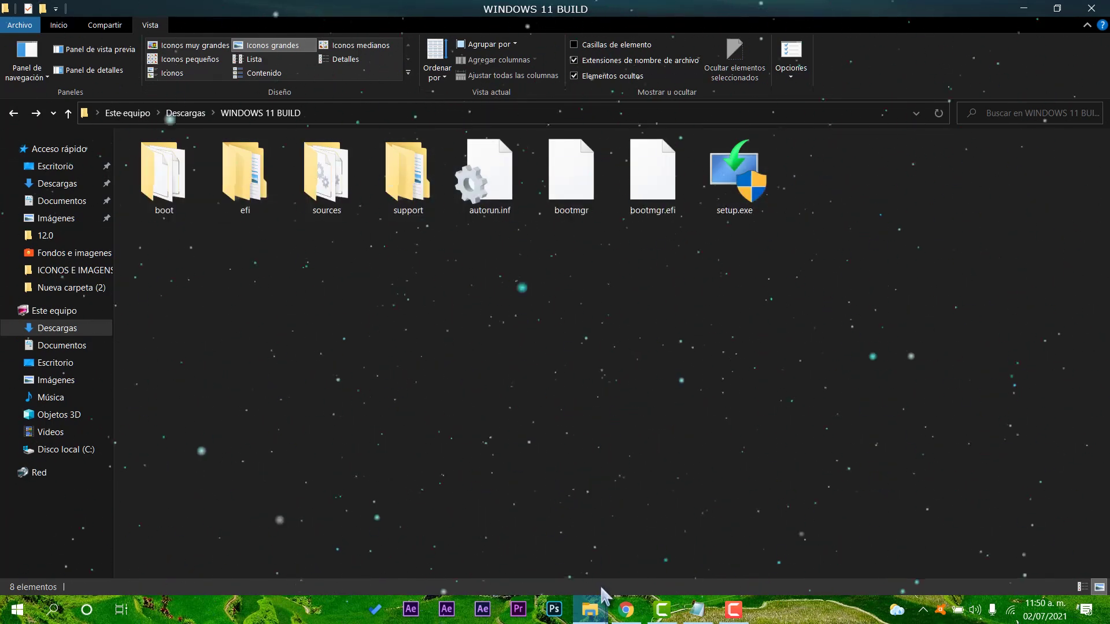
Copy appraiserres.dll from the Fix TMP 2.0 & BOOT folder
mouse_move(602, 610)
left_click(665, 552)
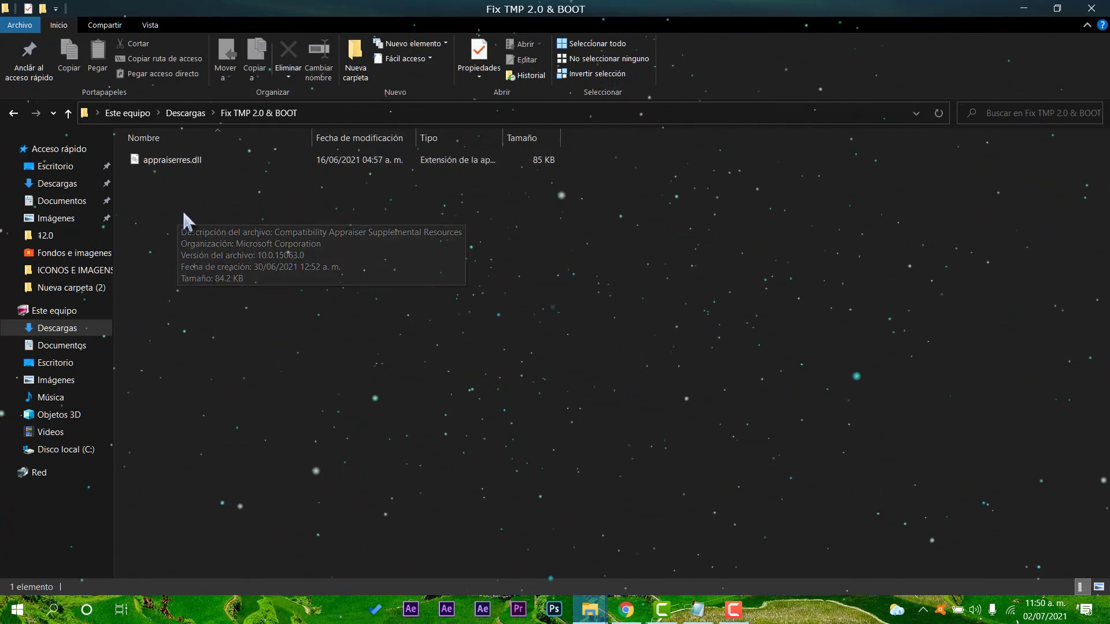
right_click(166, 164)
left_click(198, 441)
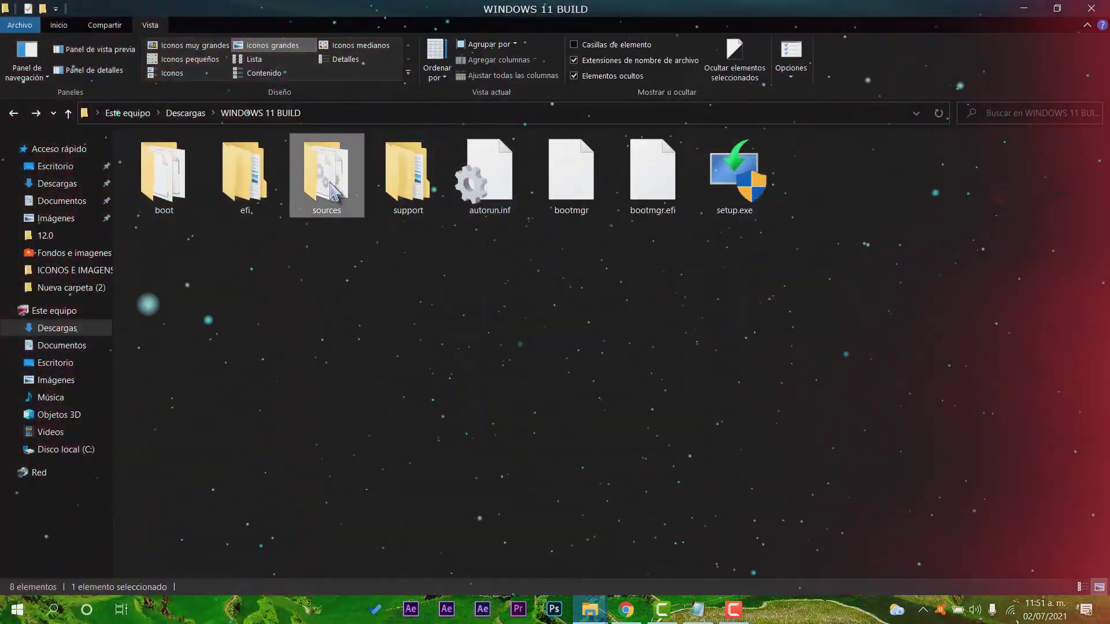
Paste appraiserres.dll into the sources folder of WINDOWS 11 BUILD, replacing the existing file
double_click(327, 177)
right_click(685, 291)
left_click(714, 398)
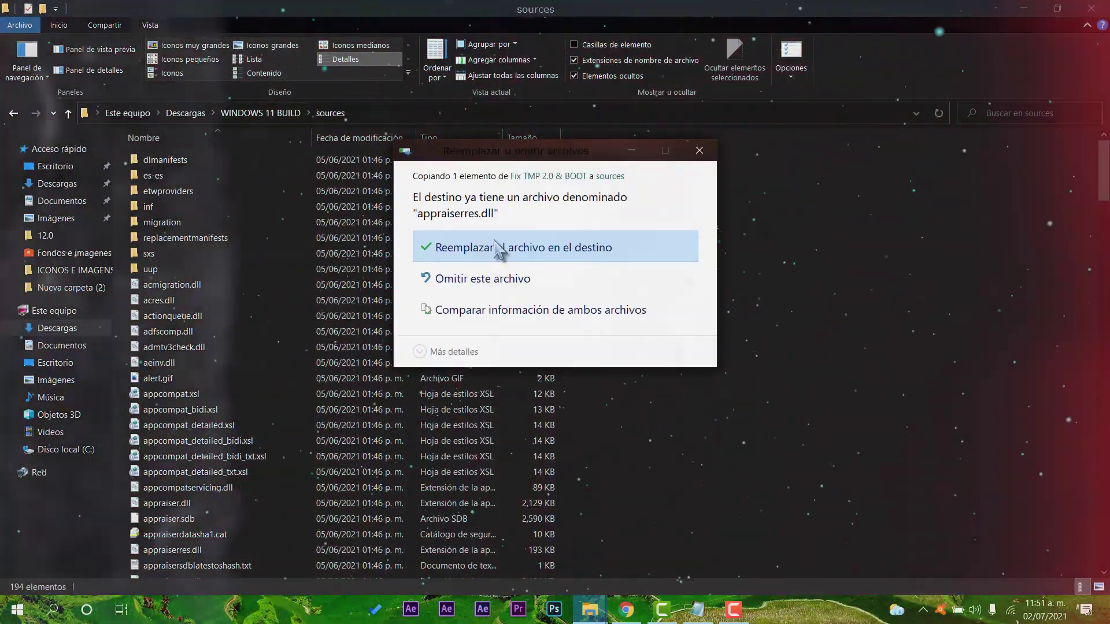
left_click(550, 247)
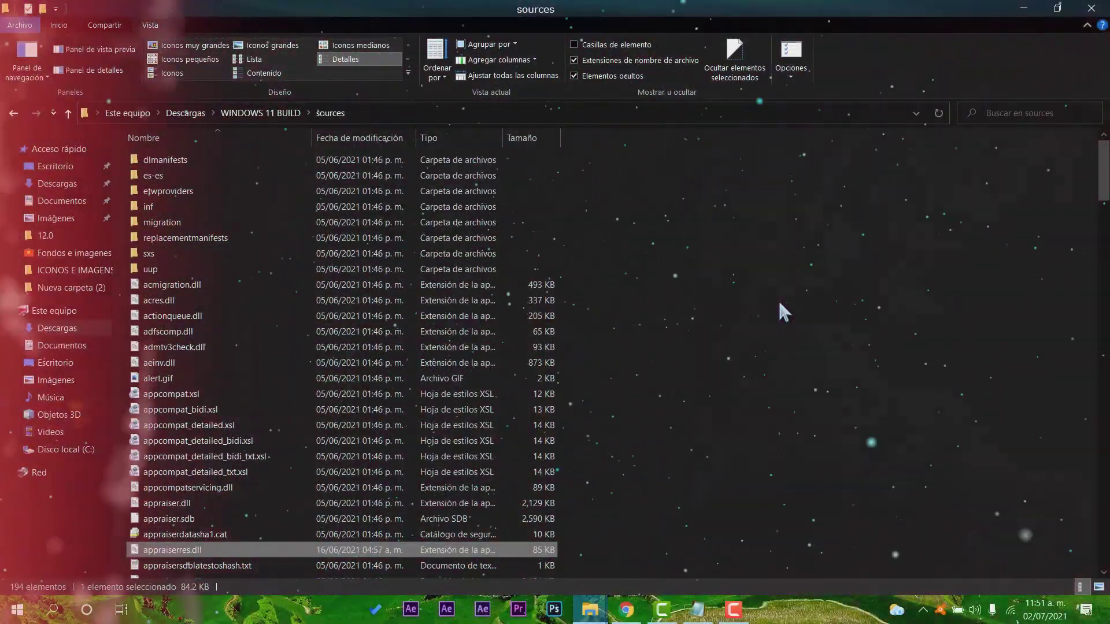
Return to the WINDOWS 11 BUILD folder and select all its files and folders to review them
key("alt+Left")
mouse_move(763, 275)
left_mouse_down()
mouse_move(290, 193)
mouse_move(191, 203)
mouse_move(249, 220)
mouse_move(160, 173)
left_mouse_up()
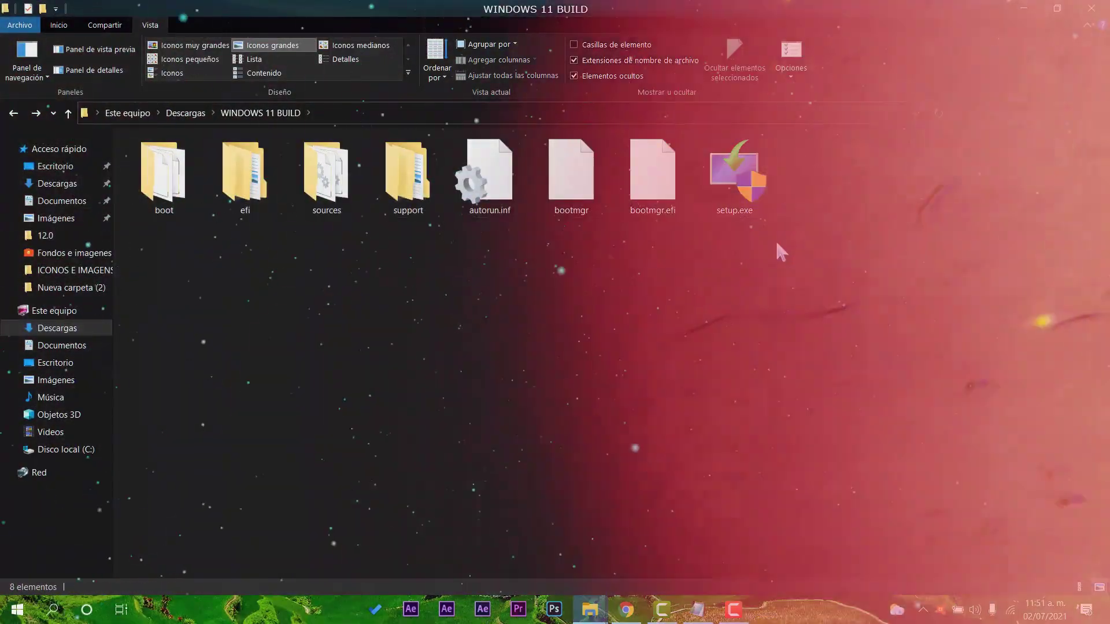
left_click_drag(780, 239, 101, 199)
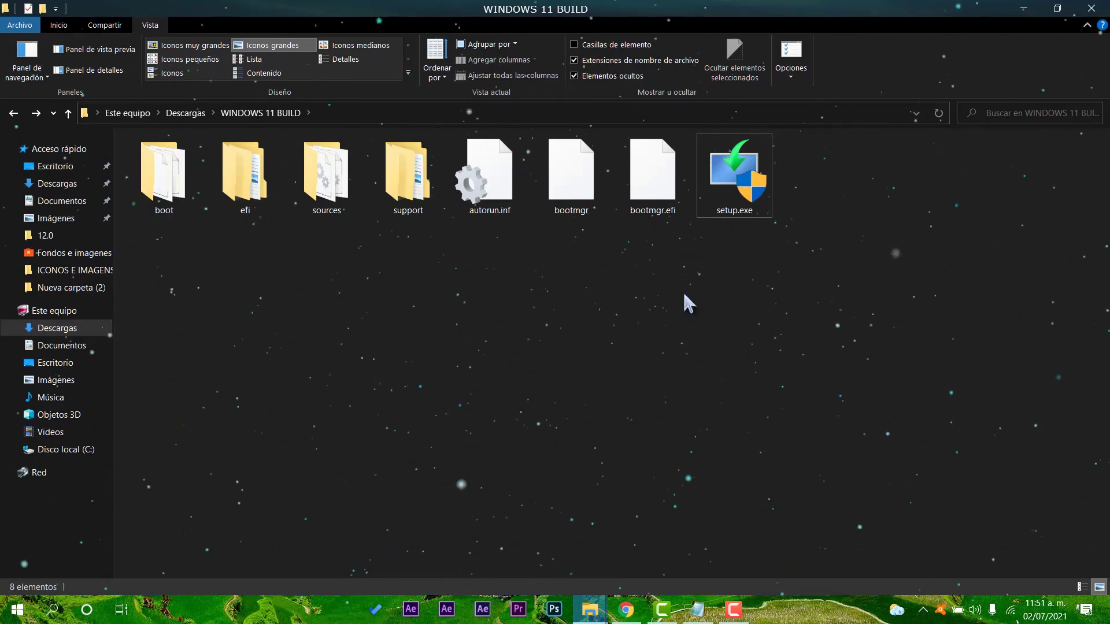
left_click_drag(757, 275, 163, 169)
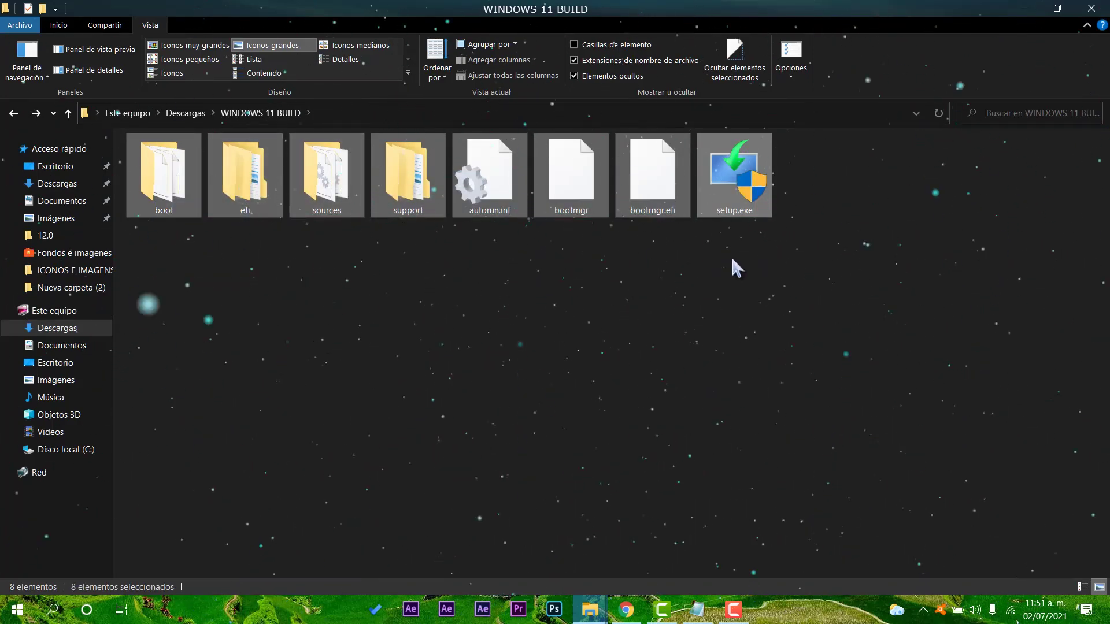
left_click_drag(769, 281, 198, 186)
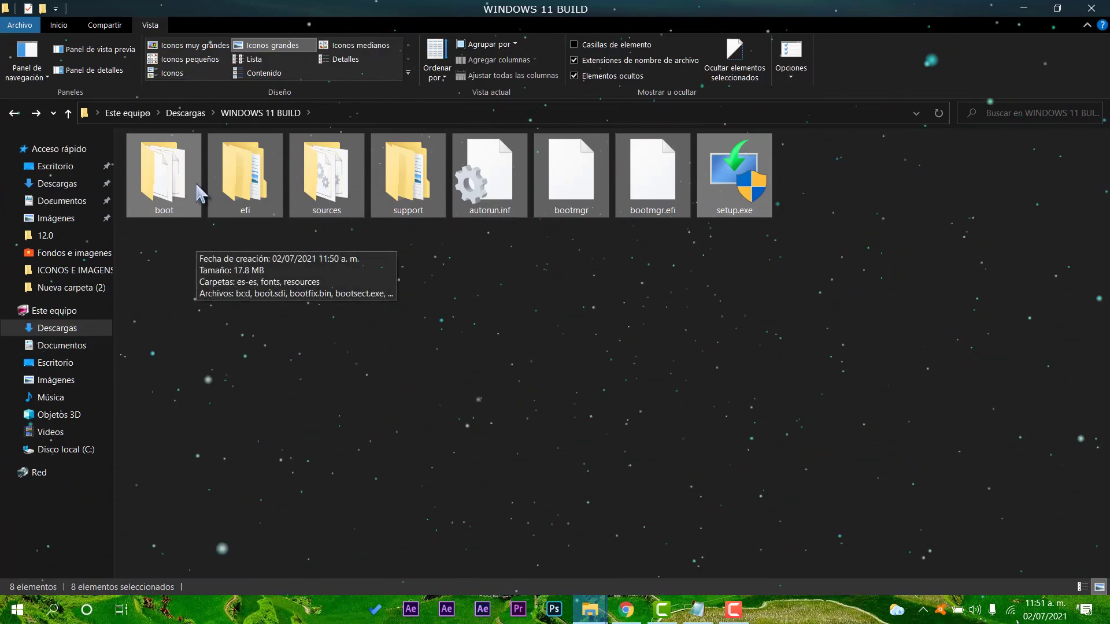
left_click(792, 254)
left_click_drag(792, 252, 161, 163)
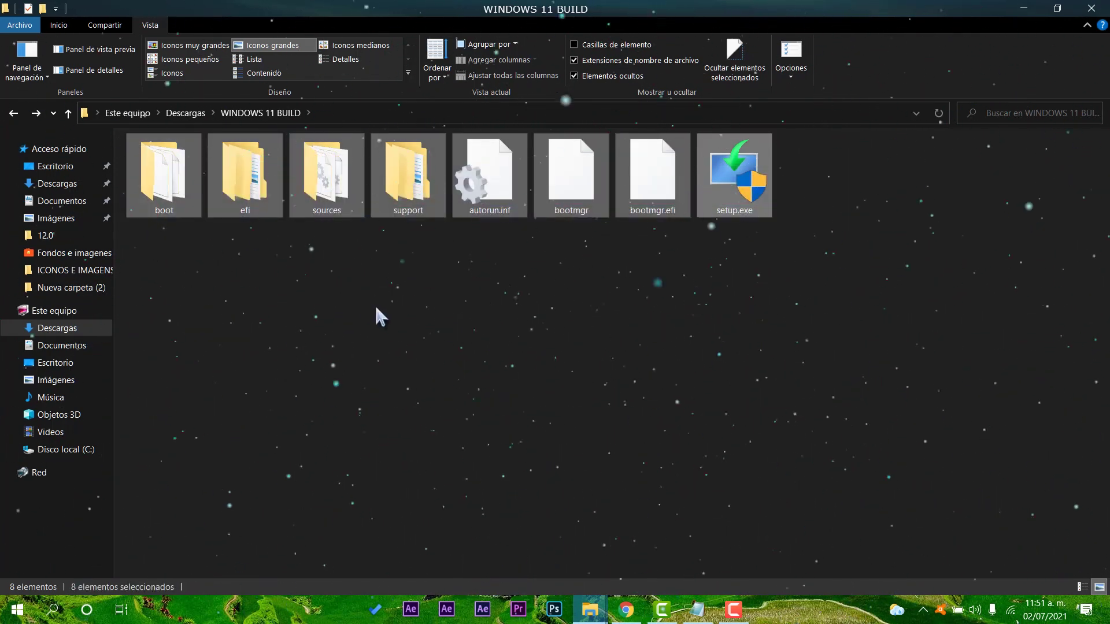
Minimize the folder window, launch ImgBurn and choose to create an image from files or folders
left_click(1023, 5)
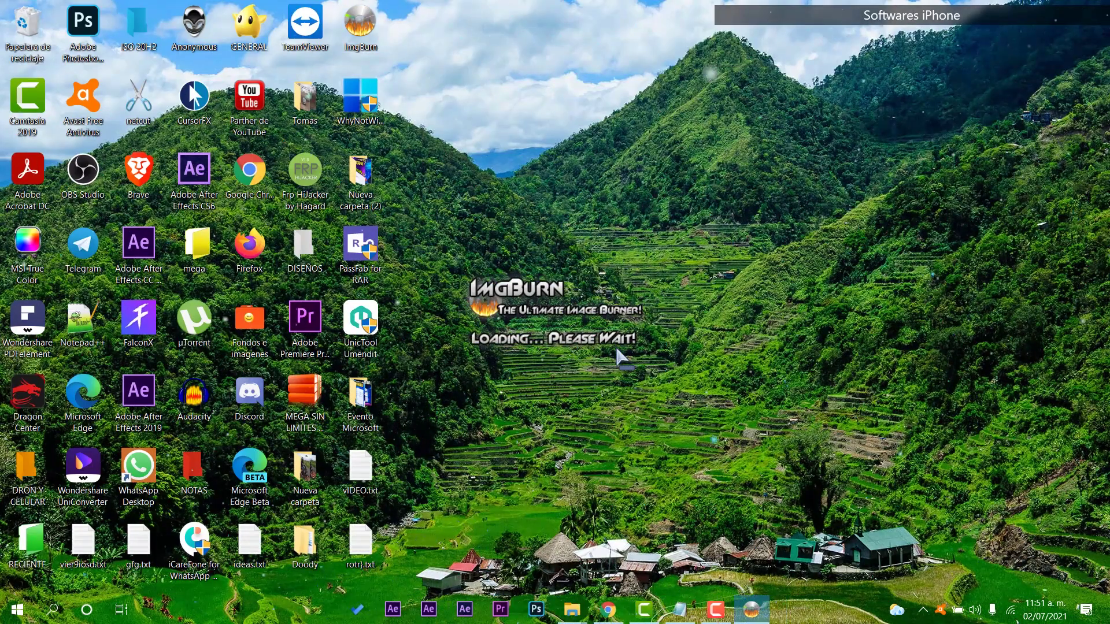
left_click_drag(318, 33, 394, 42)
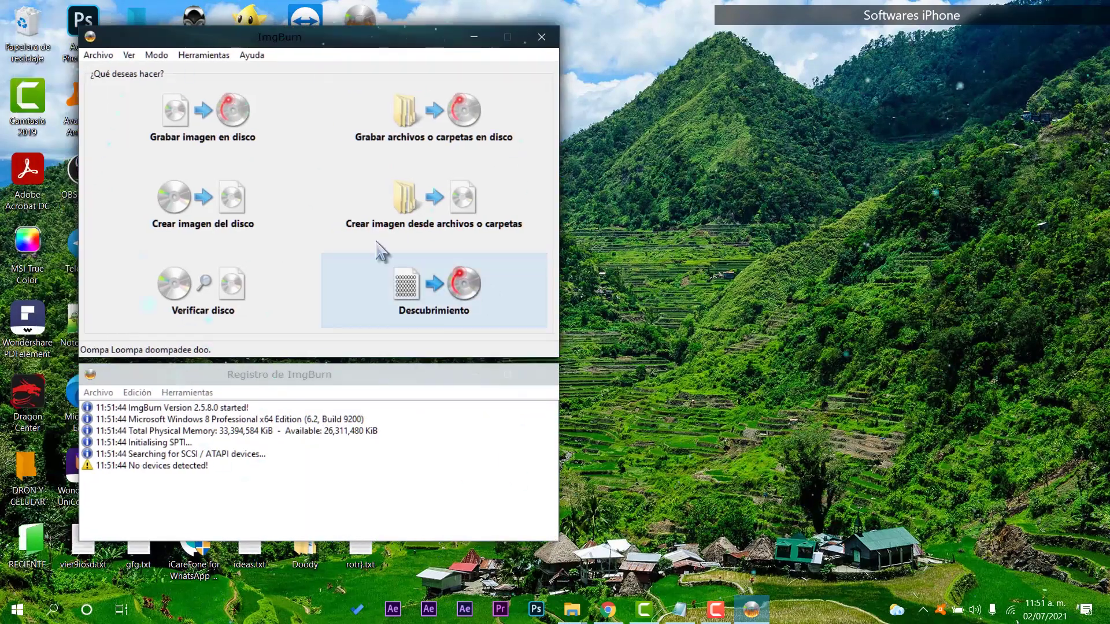
left_click(438, 209)
Add the WINDOWS 11 BUILD folder from Downloads as the source for the image
left_click(286, 88)
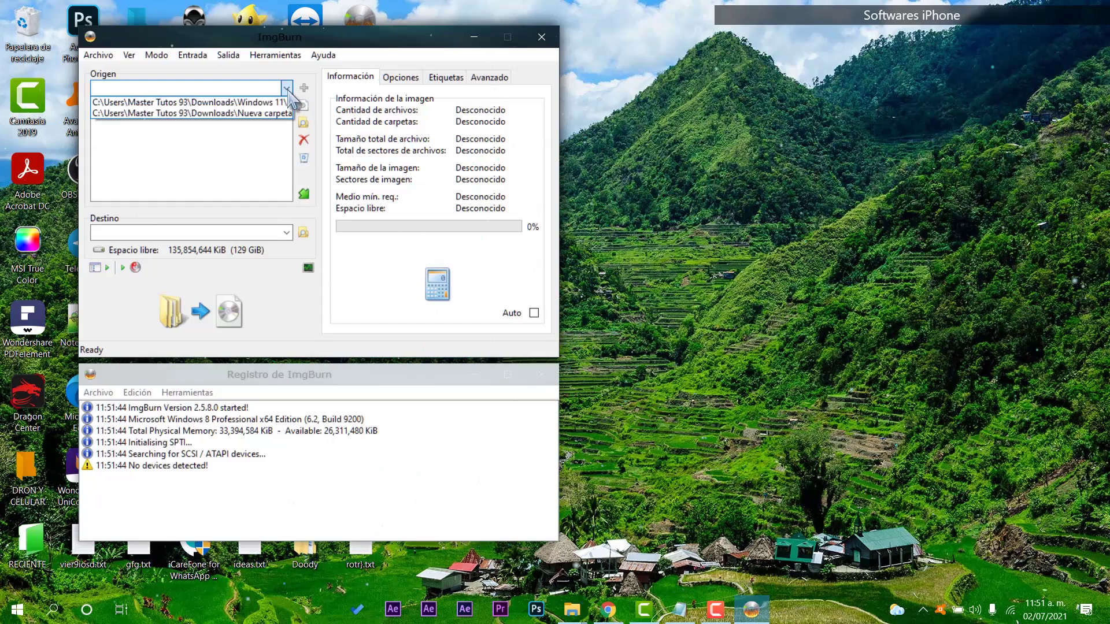
left_click(304, 124)
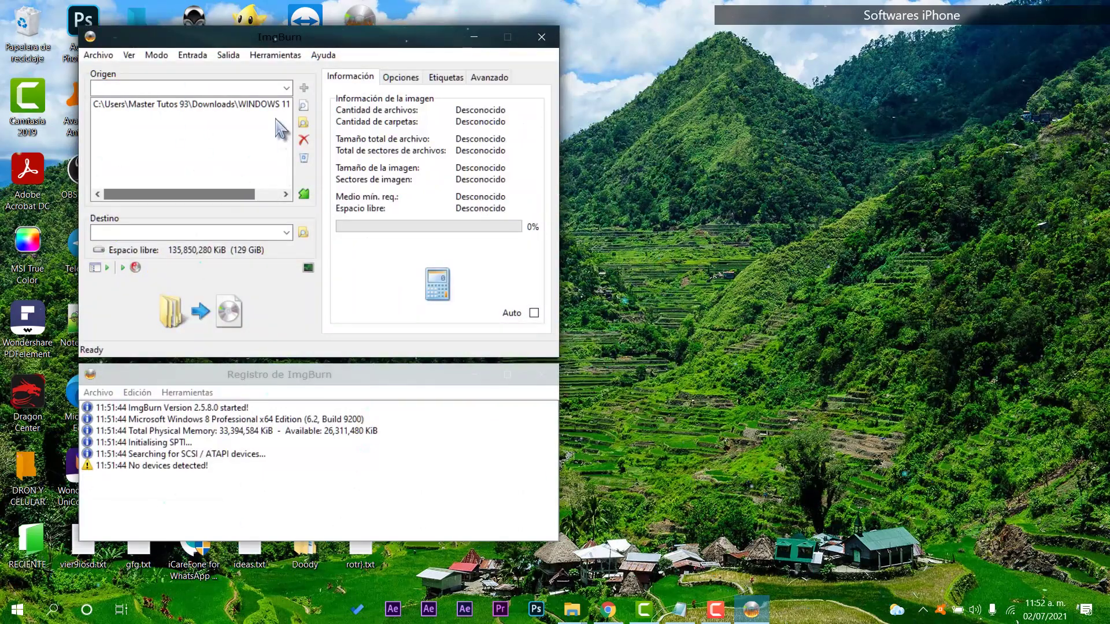
Set the output image to be saved on the Desktop as Windows 11 Insider oficial.iso
left_click(288, 234)
left_click(287, 234)
left_click(305, 233)
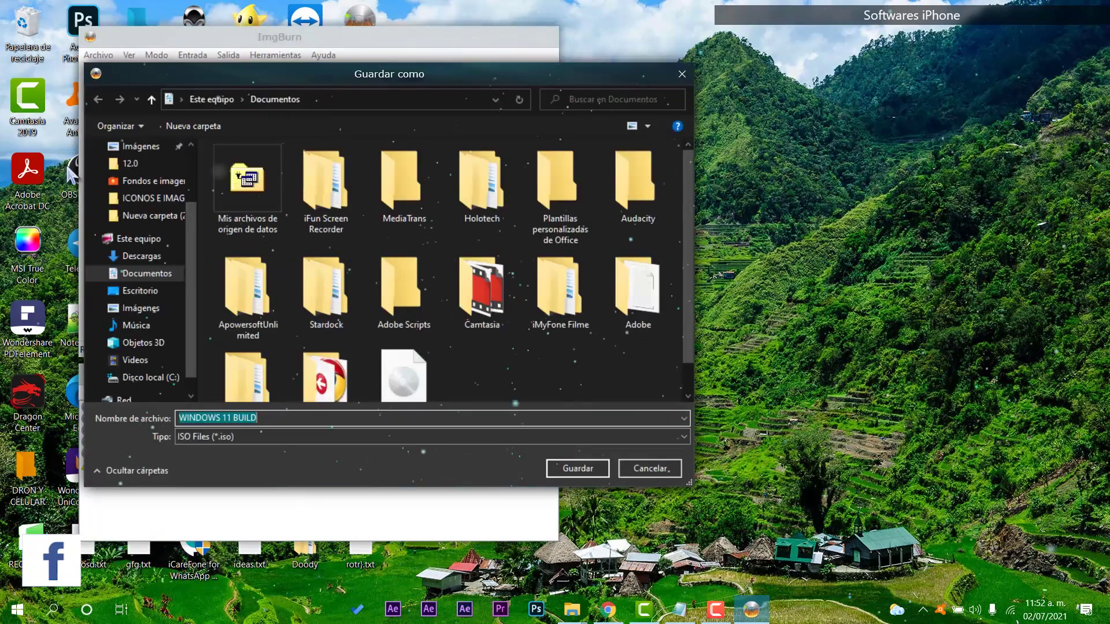
left_click(140, 291)
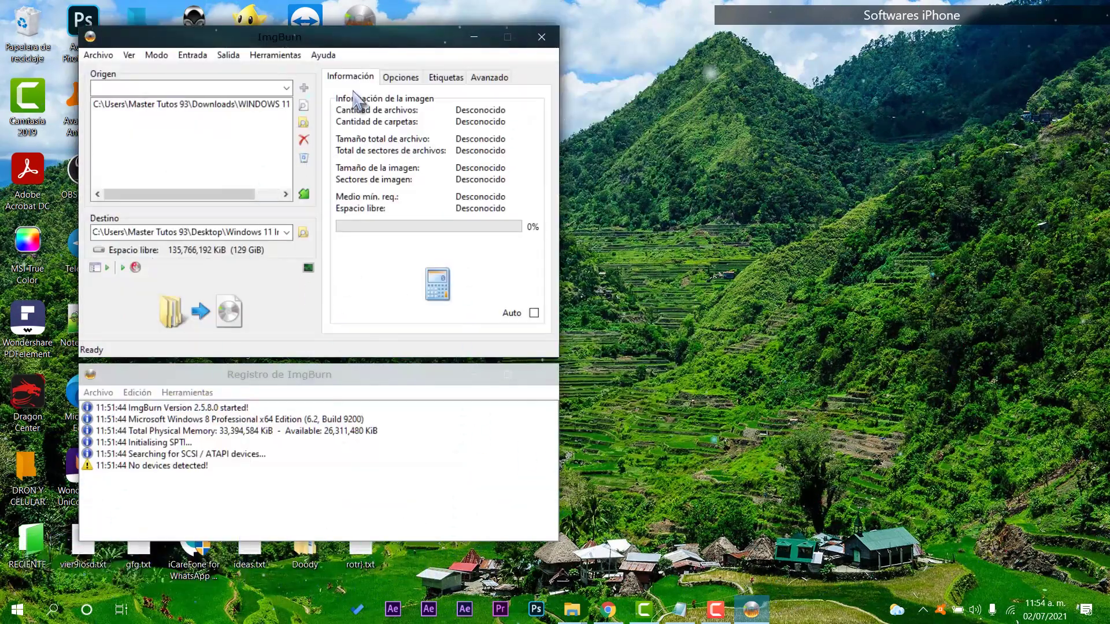
Make the image bootable in the advanced boot disc options, with emulation type Ninguno (personalizado)
left_click(498, 79)
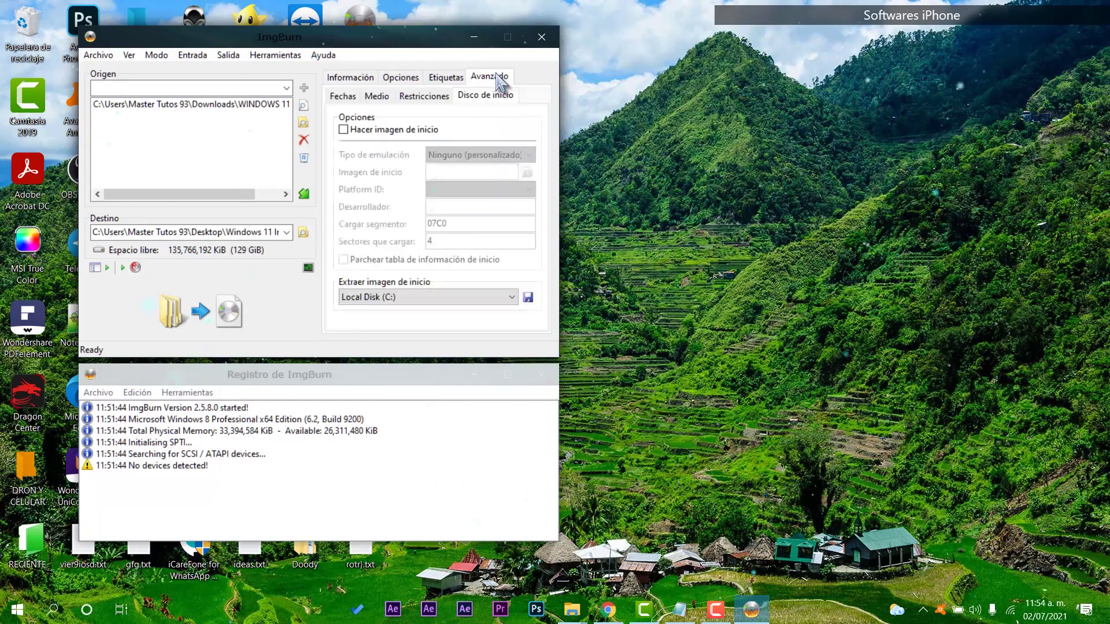
left_click(363, 131)
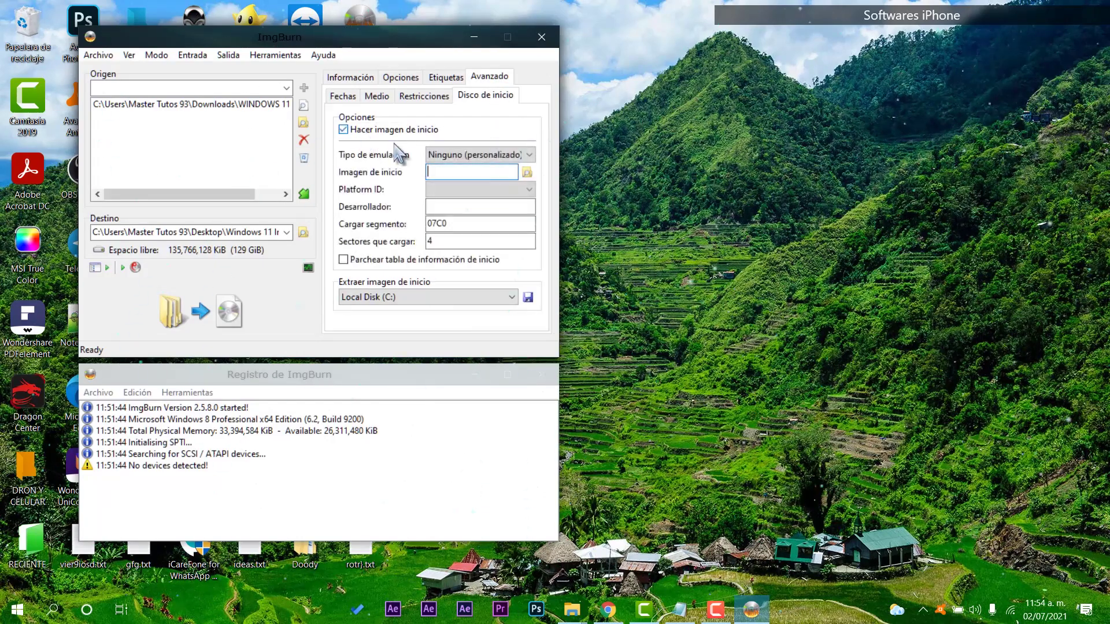
left_click(464, 156)
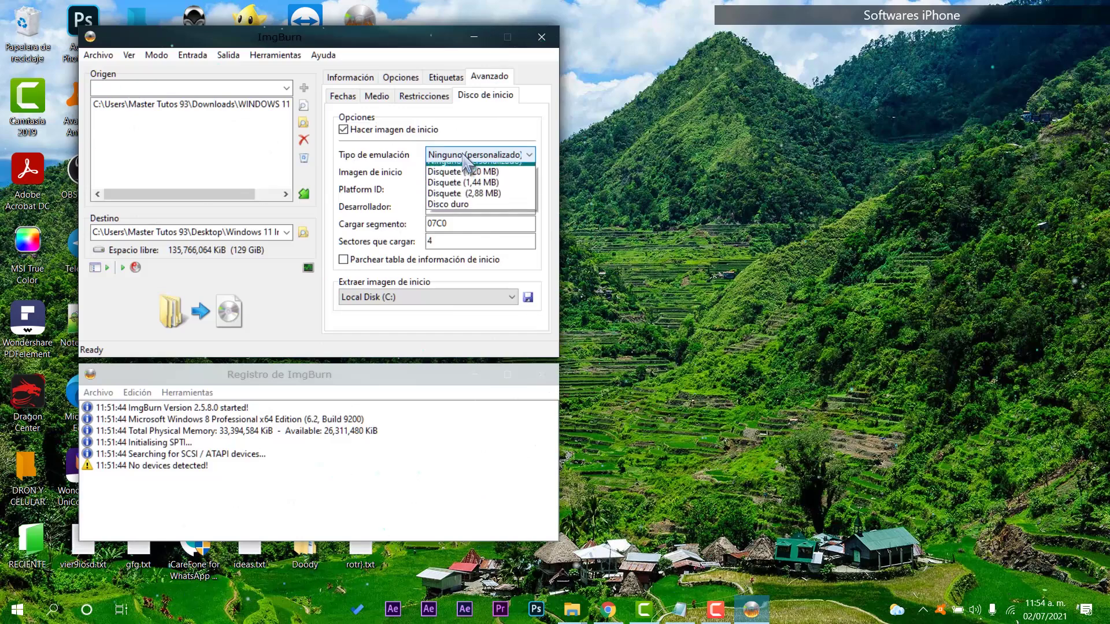
left_click(469, 169)
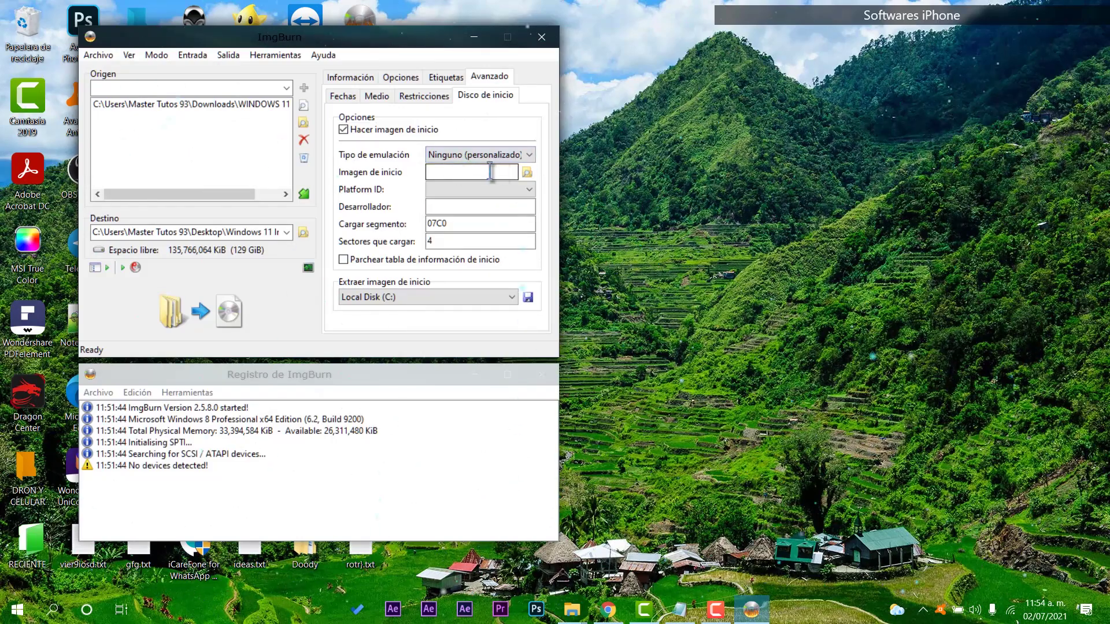
Choose etfsboot.com from the boot folder inside WINDOWS 11 BUILD as the boot image
left_click(527, 173)
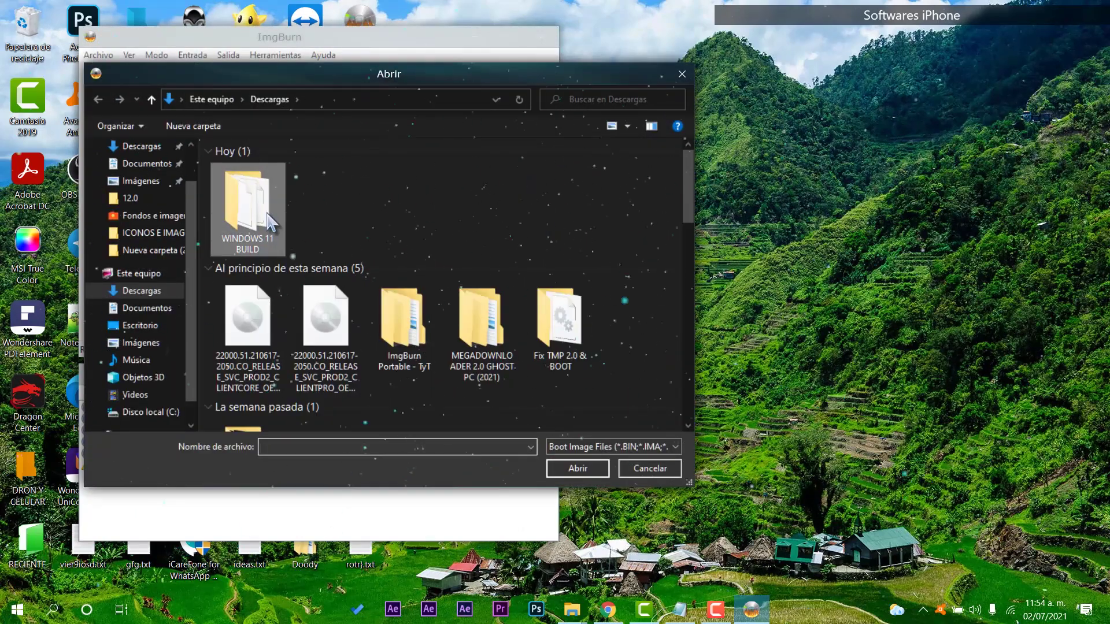
double_click(247, 206)
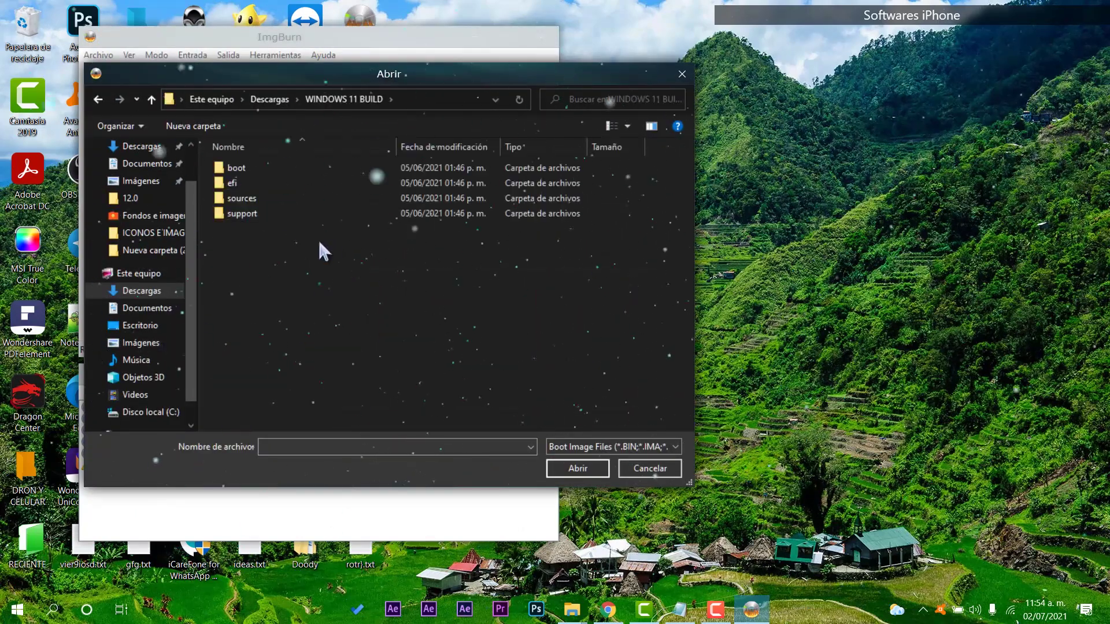
double_click(249, 170)
left_click(247, 231)
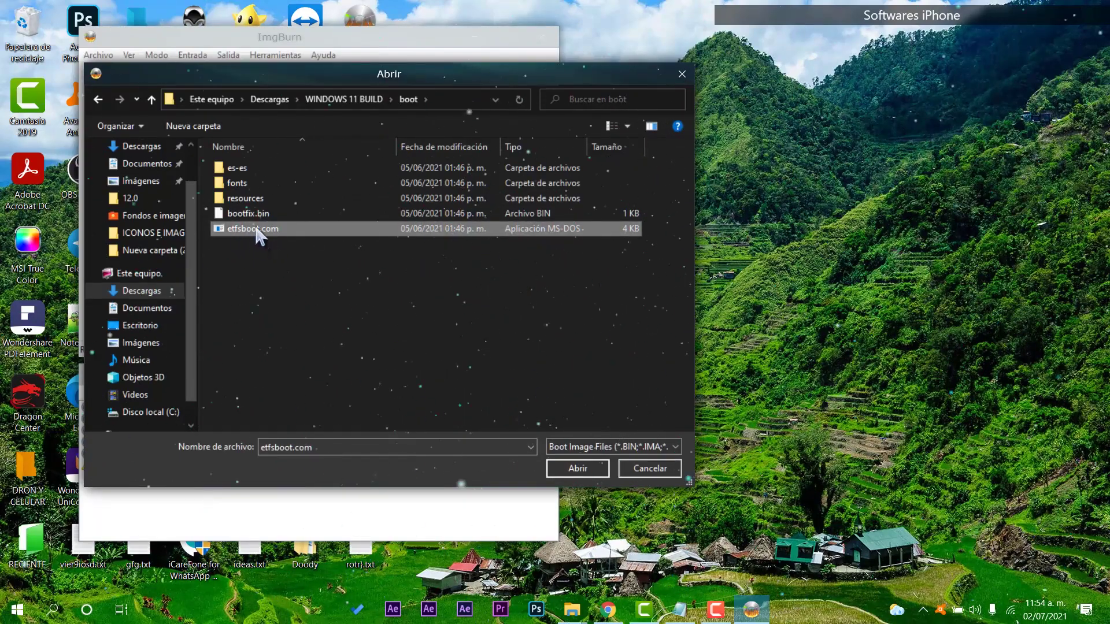
double_click(262, 231)
Set the boot image's platform ID to 80x86 and the number of sectors to load to 8
left_click(526, 189)
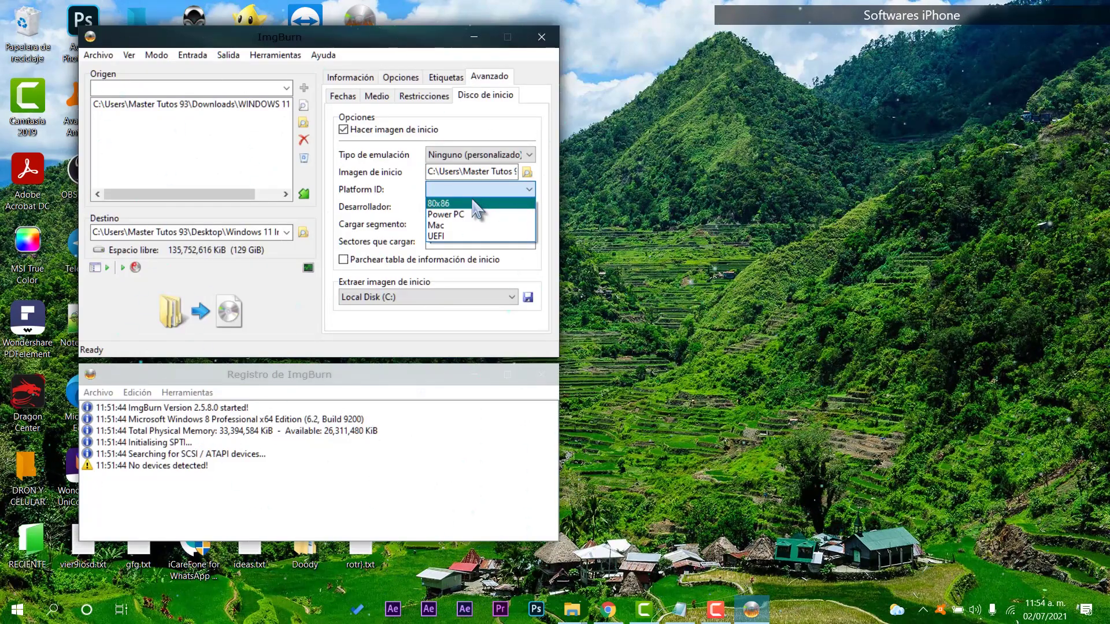
left_click(474, 204)
left_click(471, 204)
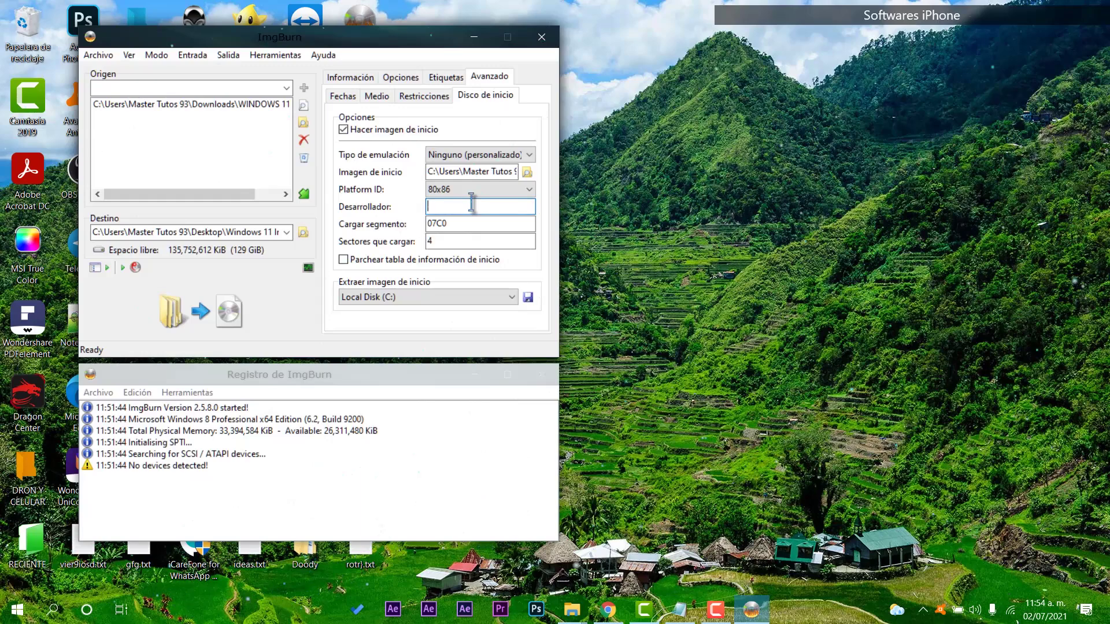
key("Tab")
key("Tab")
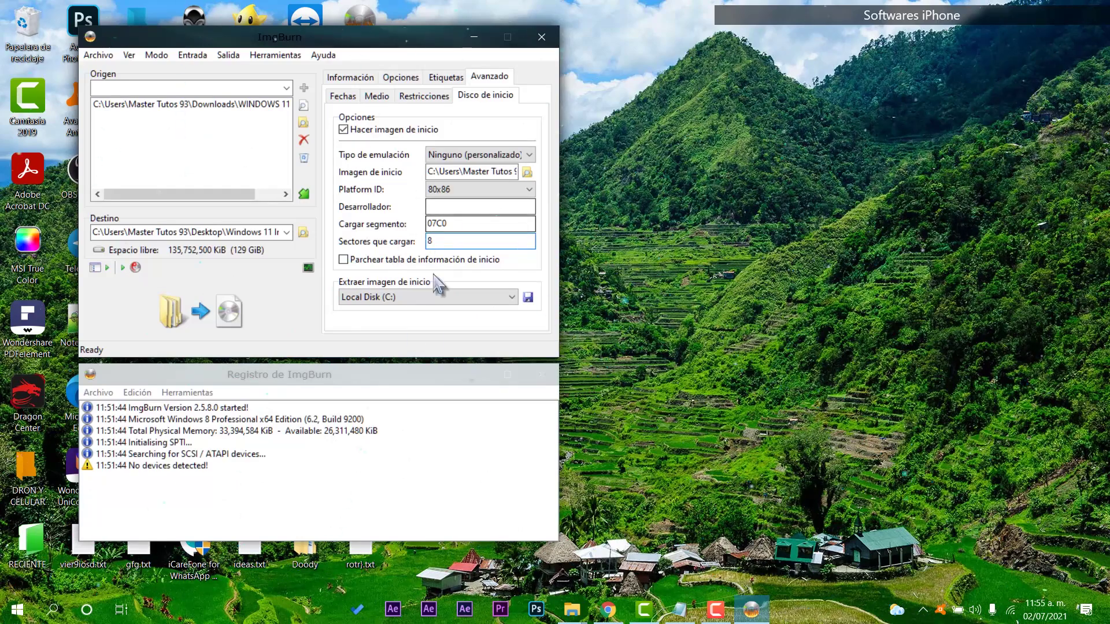
type("8")
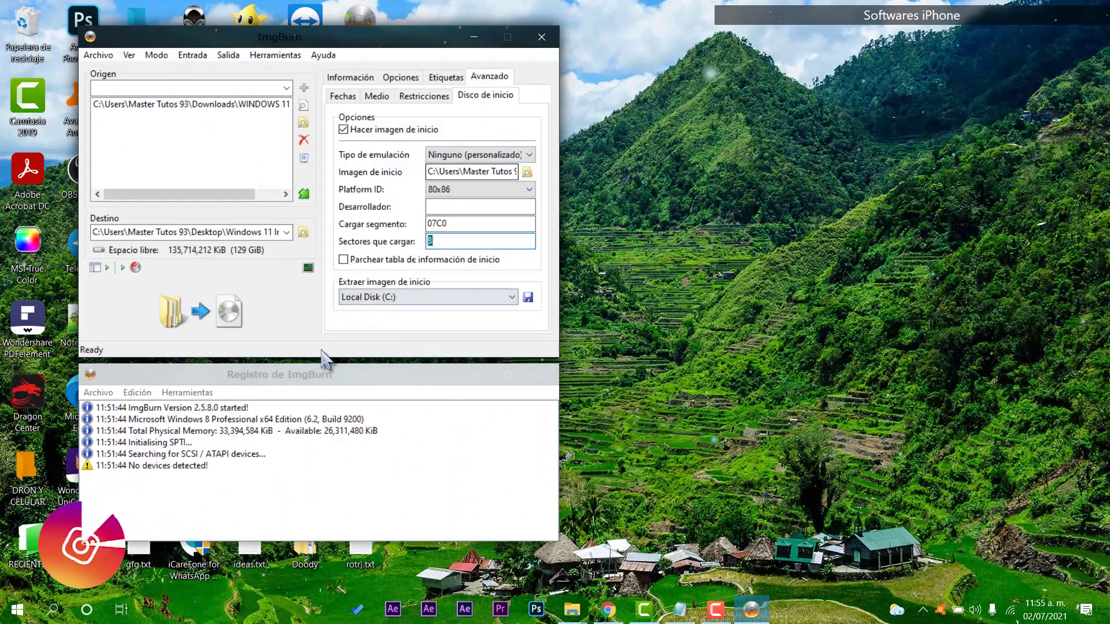
Build the ISO image, accepting the suggested WINDOWS 11 BUILD volume label and the image summary
left_click(227, 317)
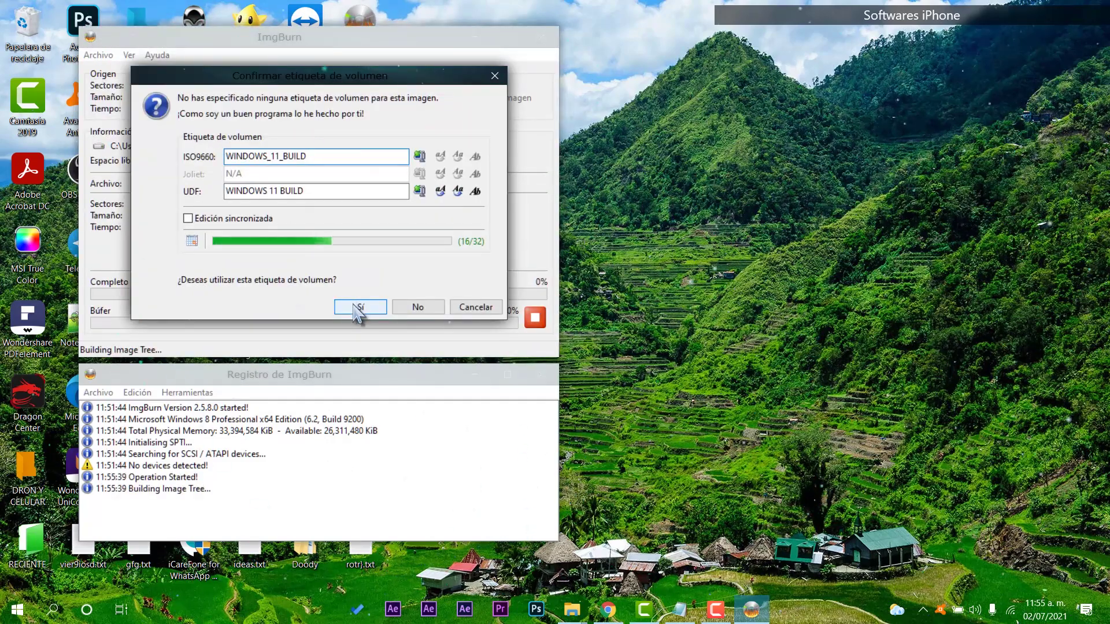
left_click(358, 308)
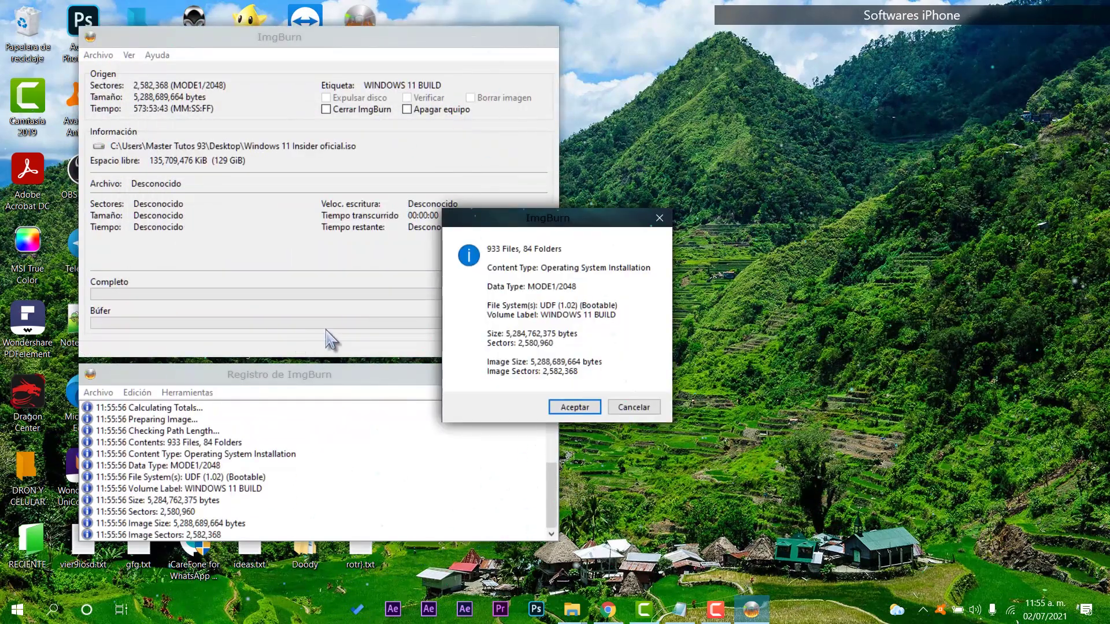
left_click(575, 407)
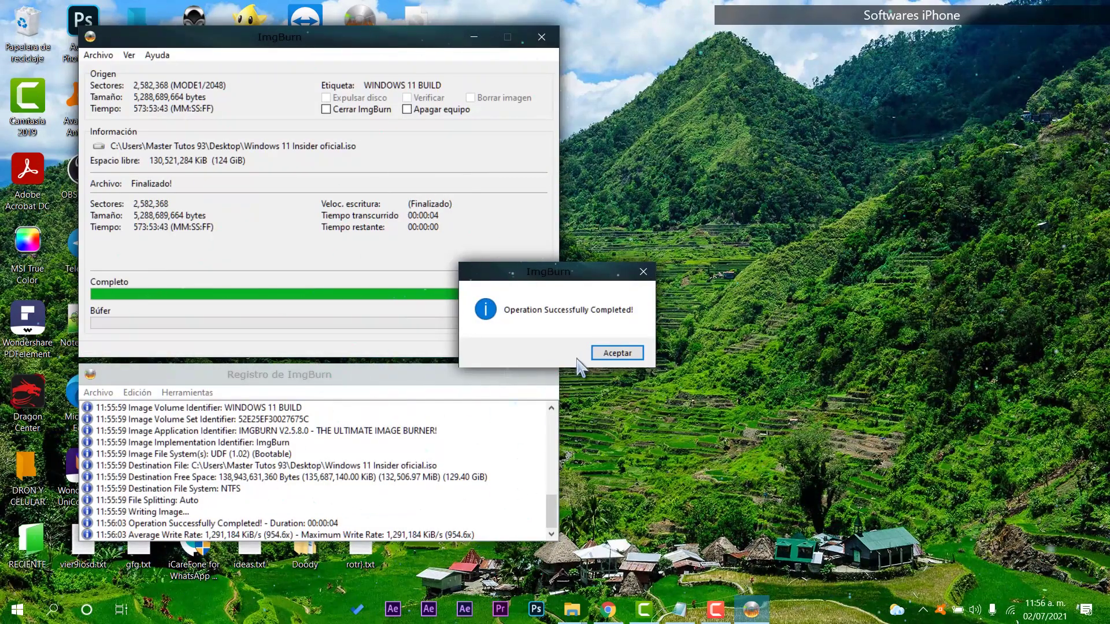
left_click(613, 354)
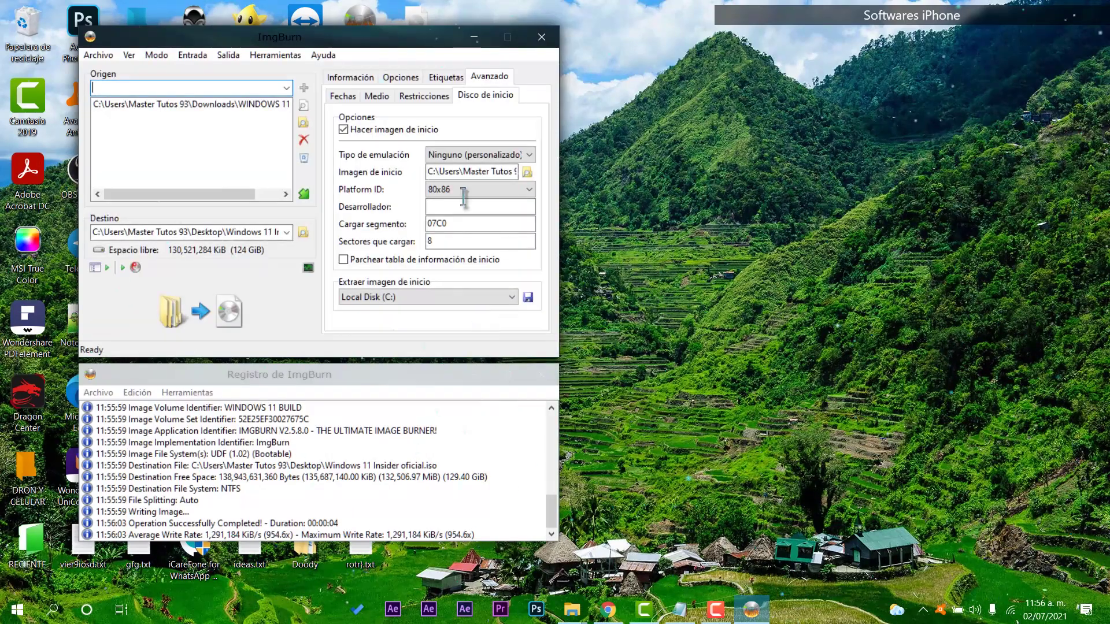
Close ImgBurn and move the new Windows 11 Insider oficial.iso below the .mds file on the desktop
left_click(564, 36)
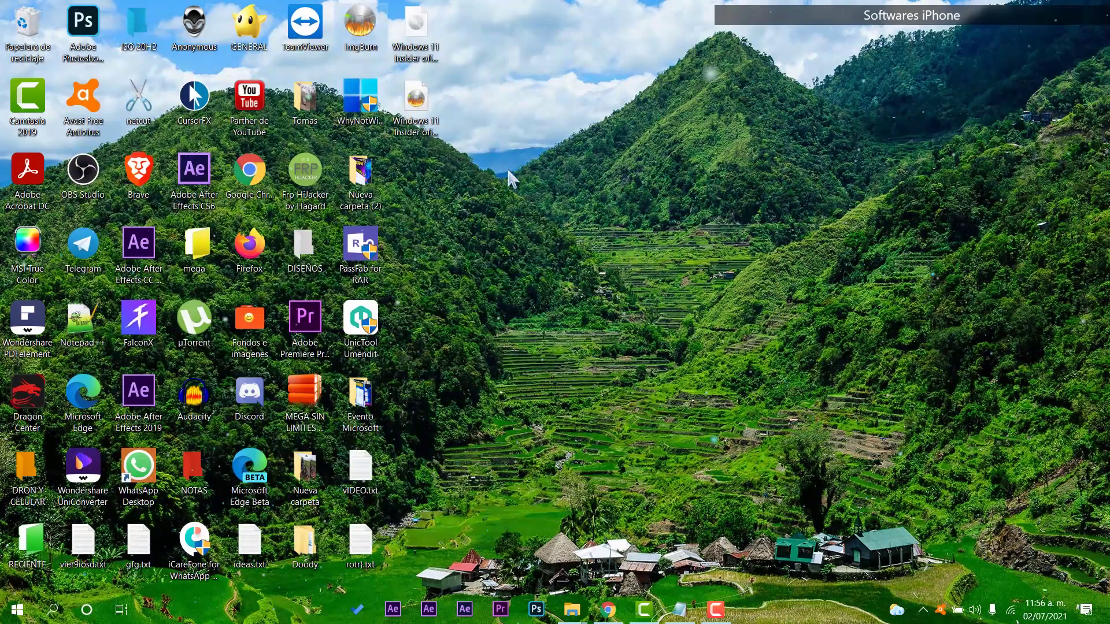
left_click(421, 93)
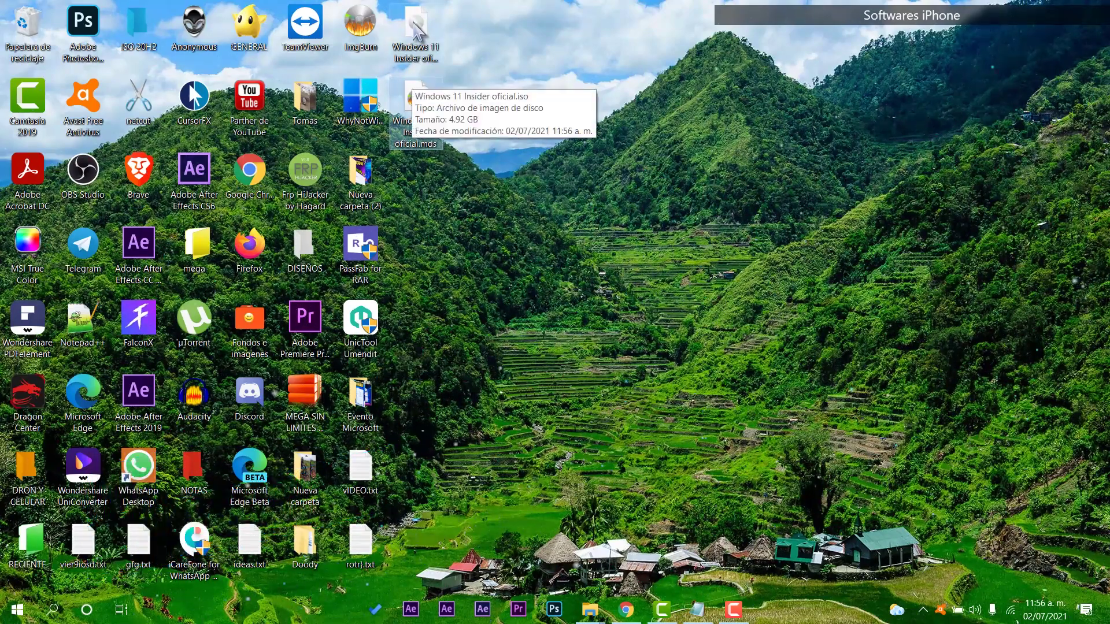
left_click_drag(417, 26, 446, 194)
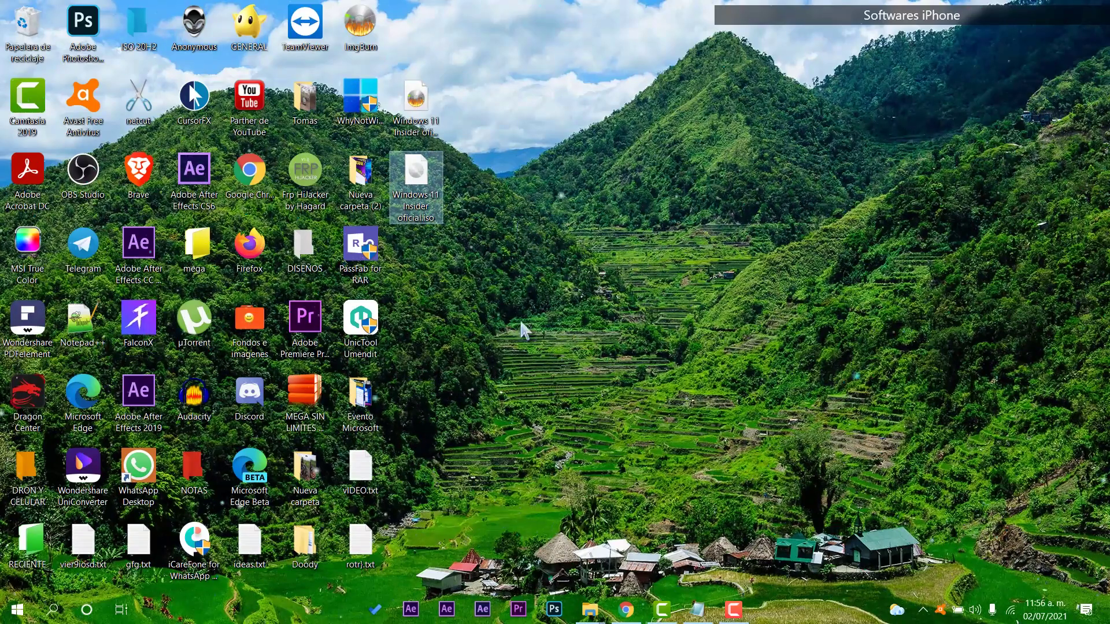
Search Windows for Rufus, launch rufus-3.10.exe and move its window clear of the desktop icons
left_click(53, 610)
type("rufu")
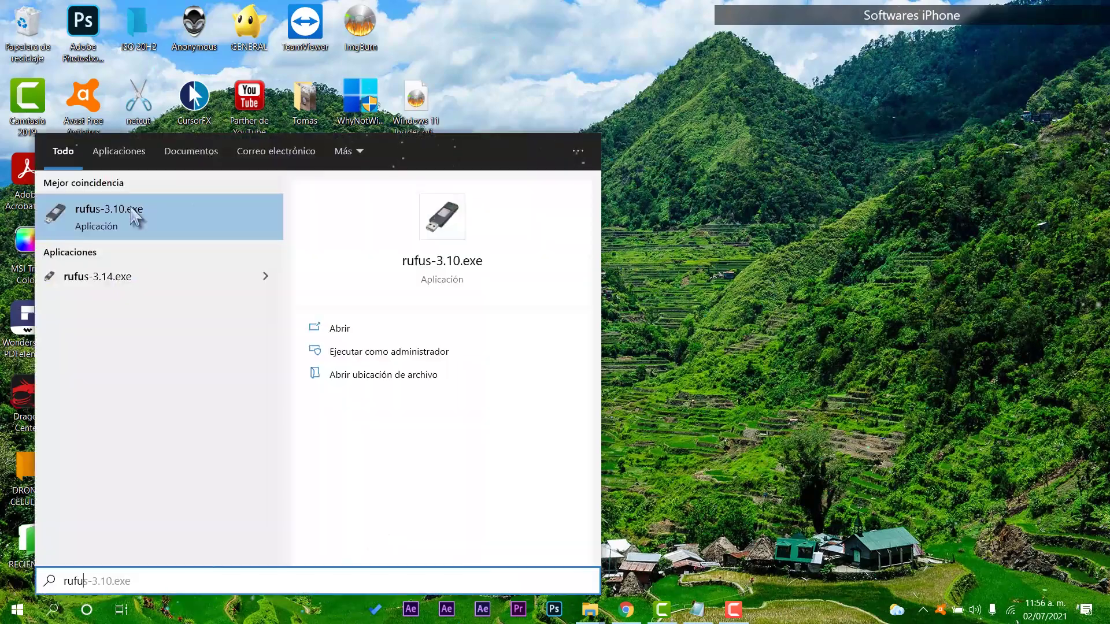
left_click(132, 215)
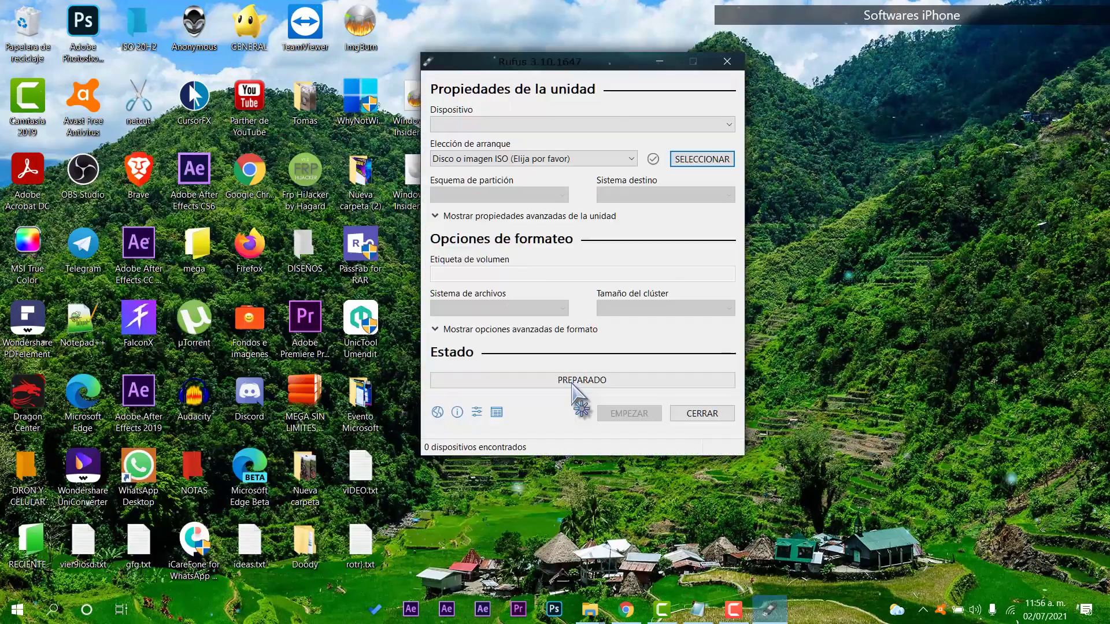
left_click_drag(555, 63, 674, 81)
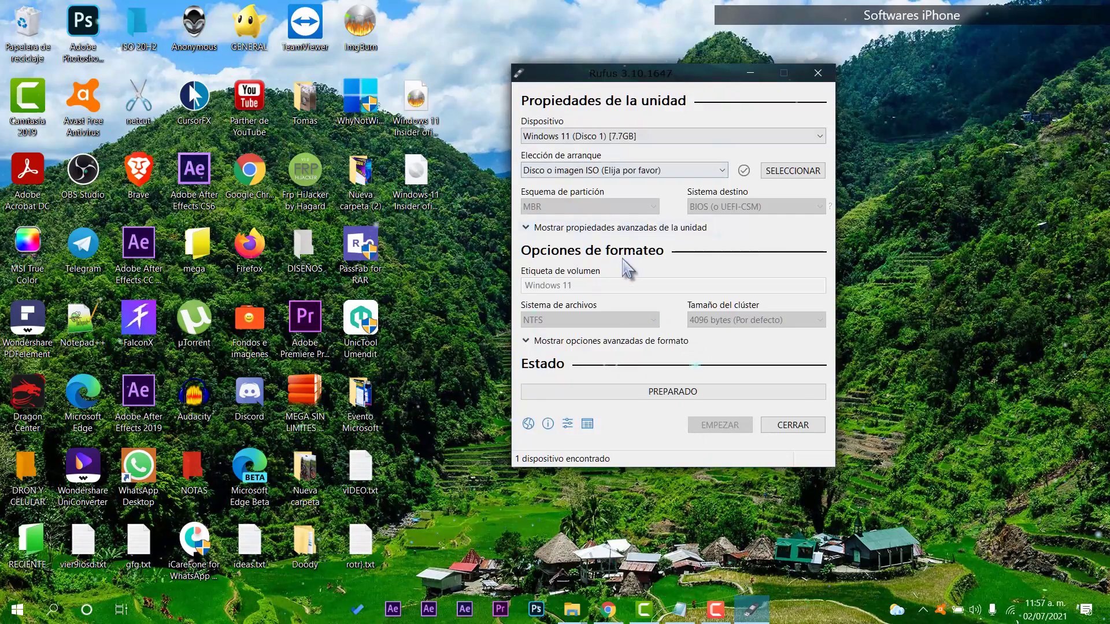
Select the Windows 11 (Disco 1) USB drive and load Windows 11 Insider oficial.iso from the Desktop as the boot image
left_click(664, 139)
left_click(665, 148)
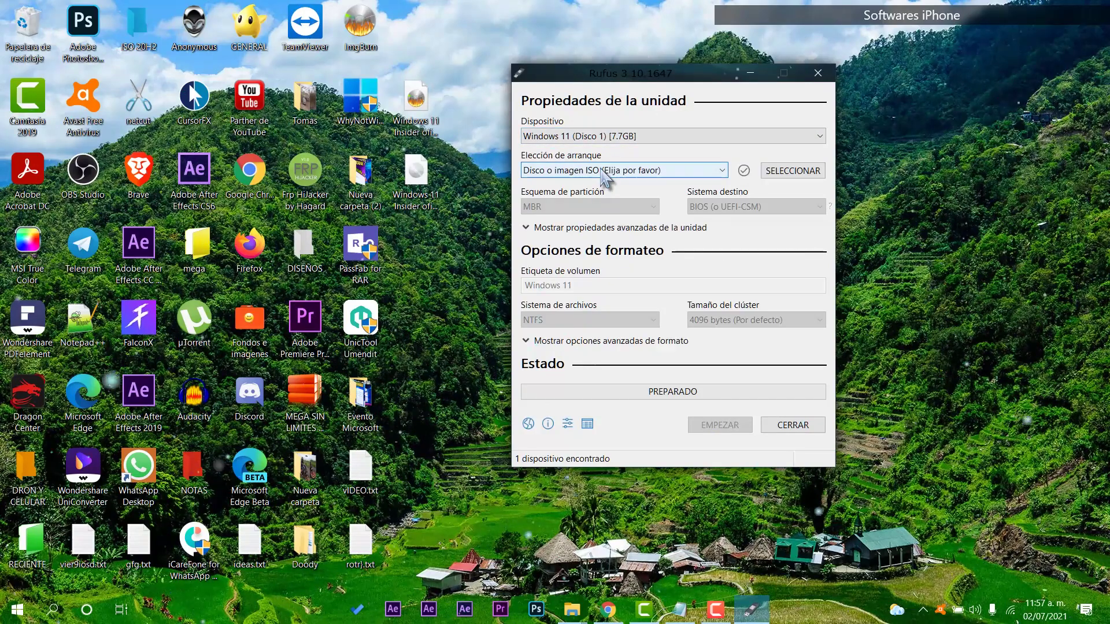
left_click(791, 171)
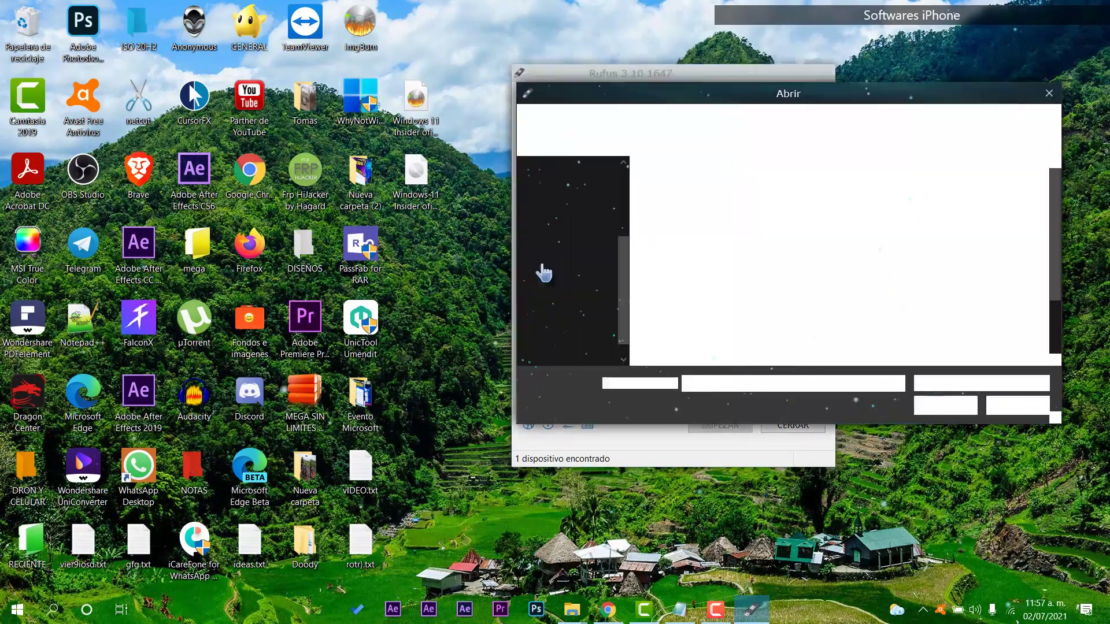
left_click(565, 257)
scroll(821, 283, "down", 5)
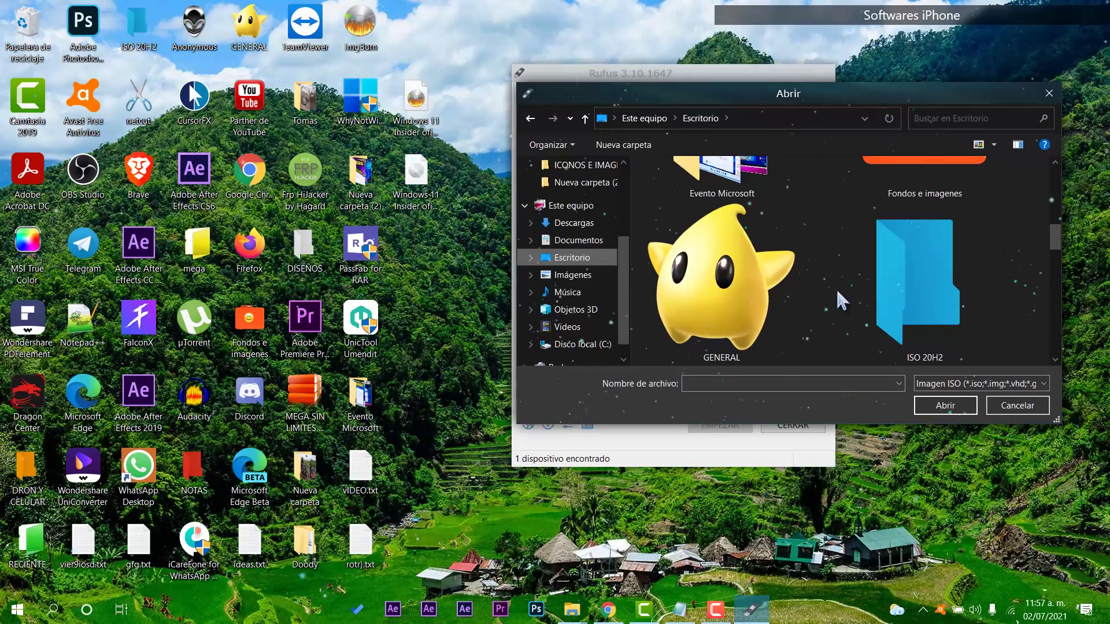
double_click(729, 282)
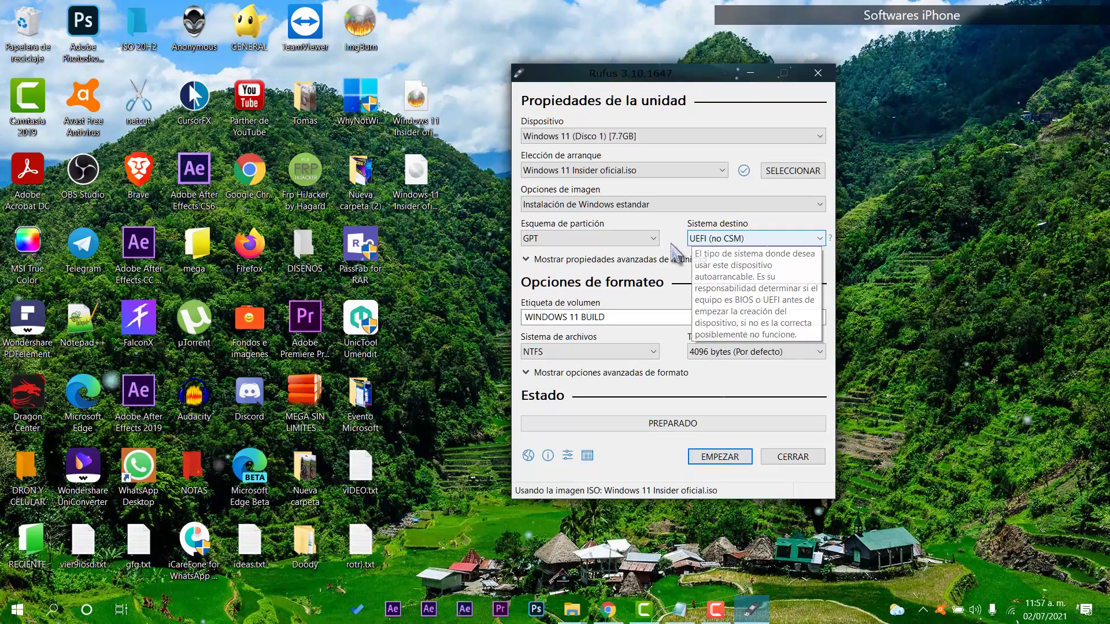
Set the partition scheme to MBR for BIOS (o UEFI-CSM) and choose NTFS as the file system
left_click(632, 238)
left_click(613, 251)
mouse_move(709, 252)
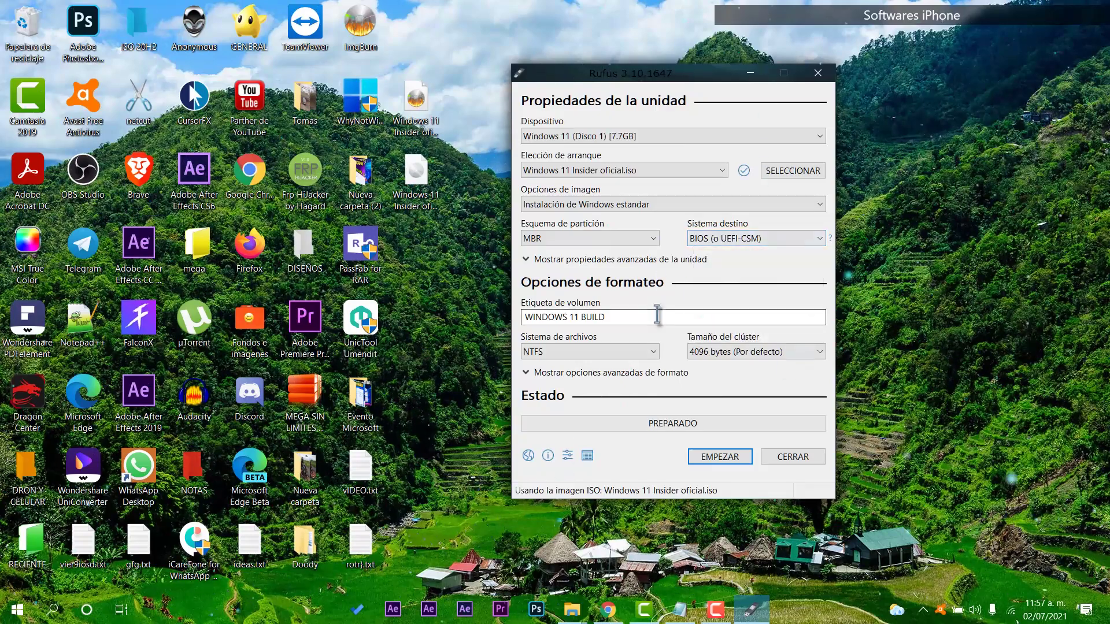
mouse_move(657, 315)
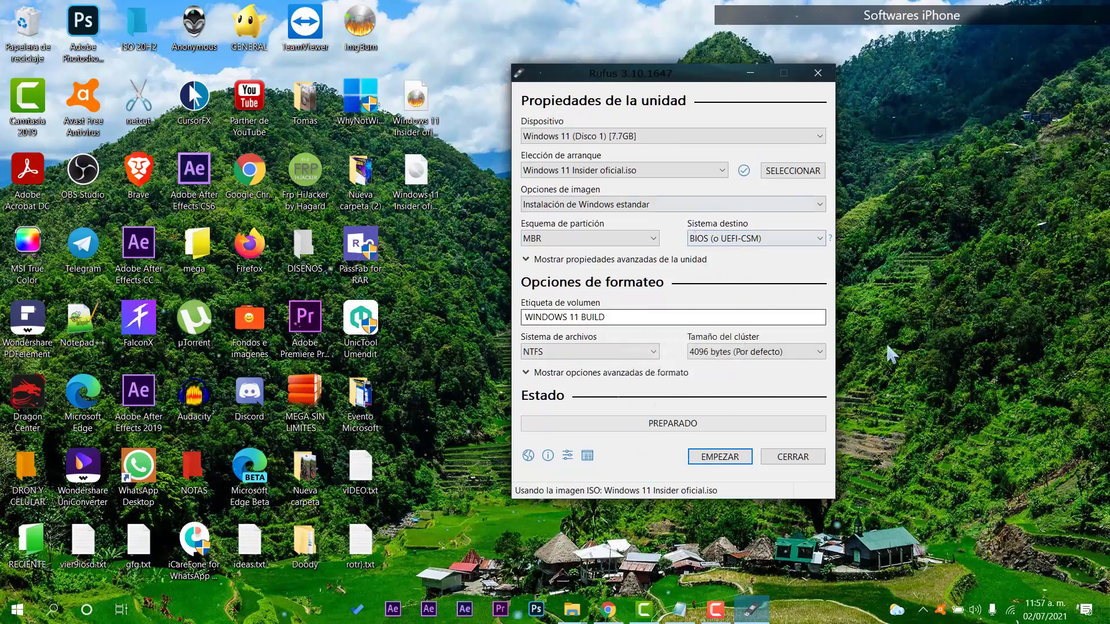
left_click(578, 239)
left_click(639, 222)
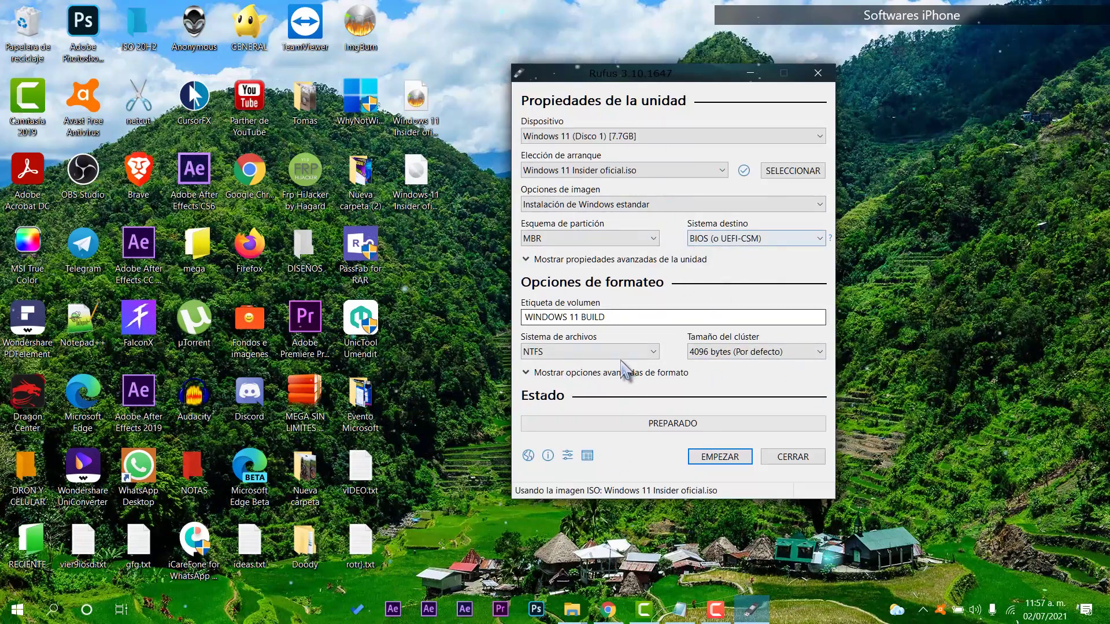
left_click(578, 352)
left_click(579, 360)
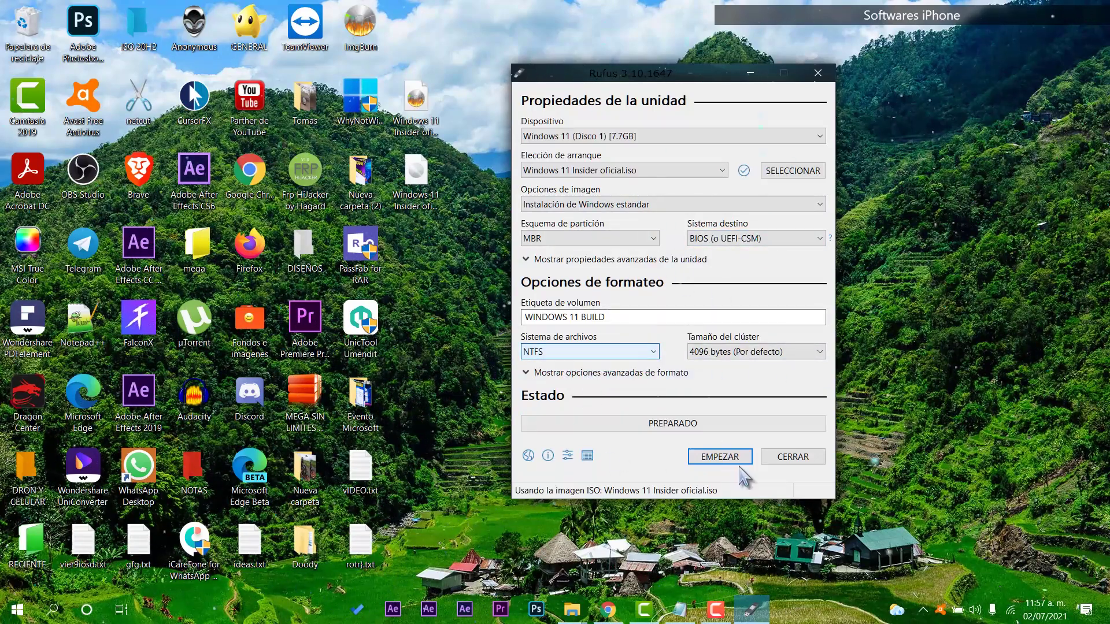
Write the ISO to the USB drive, accepting the erasure of all its data, and close Rufus
left_click(719, 457)
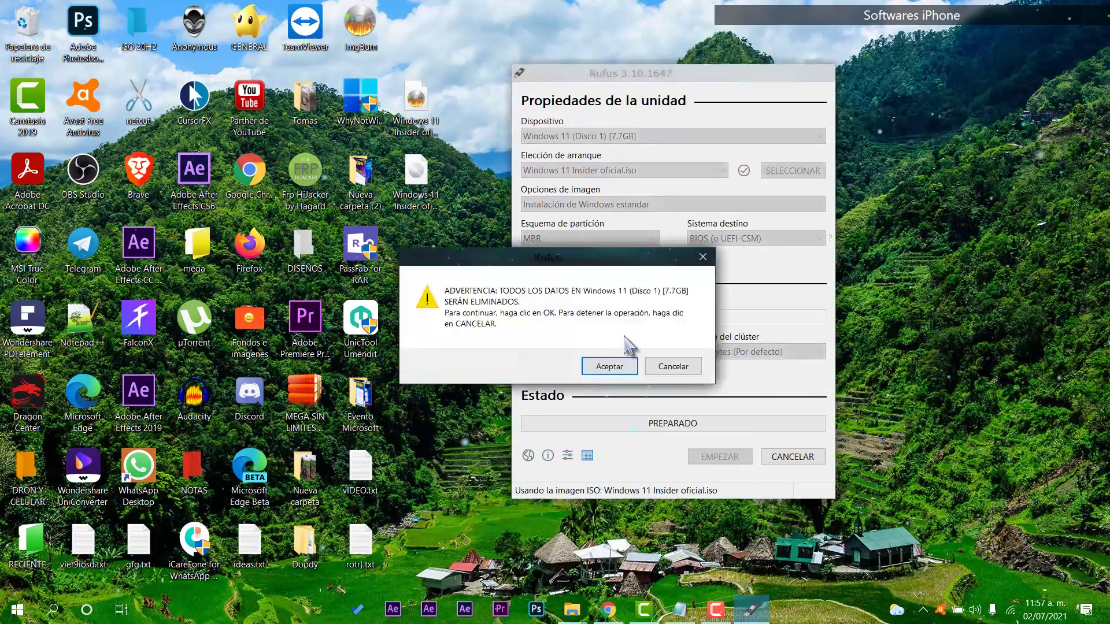
left_click(614, 374)
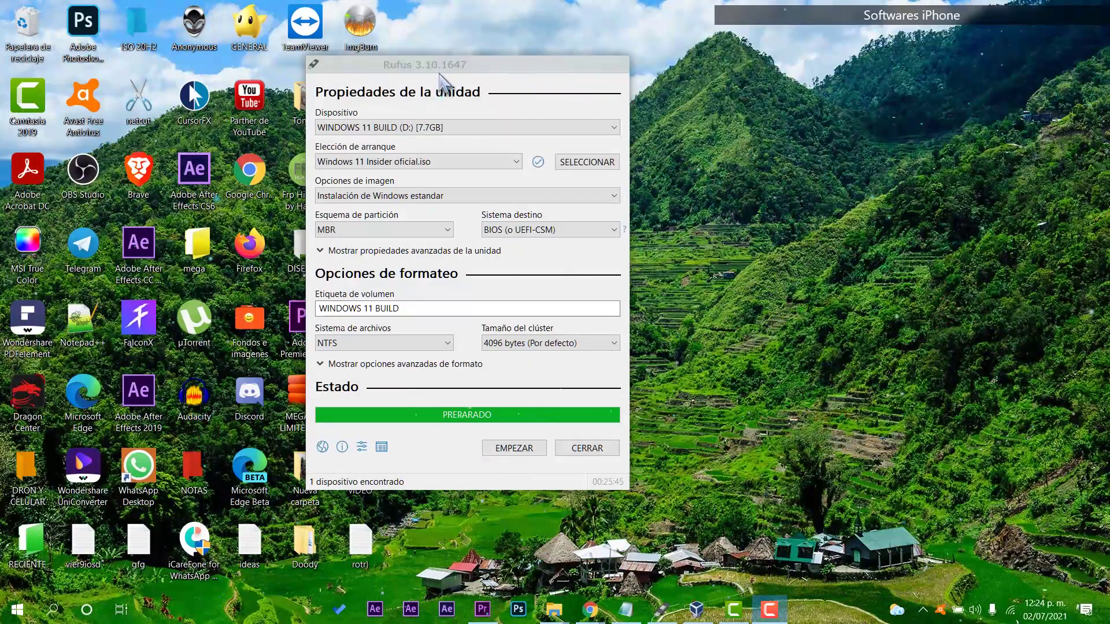
left_click_drag(428, 74, 421, 75)
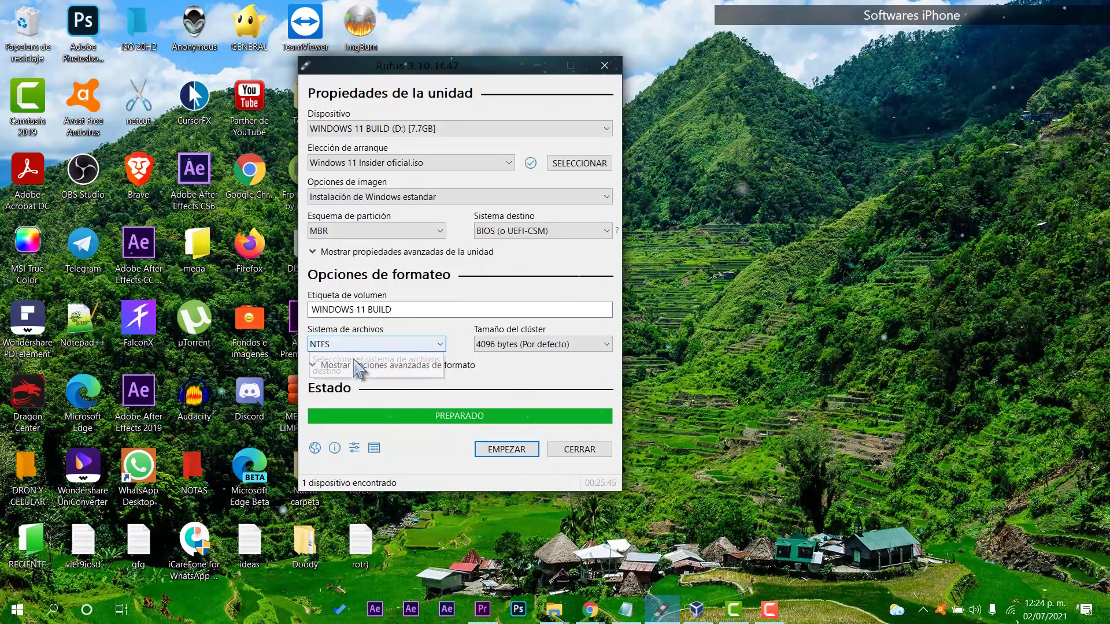
left_click(579, 450)
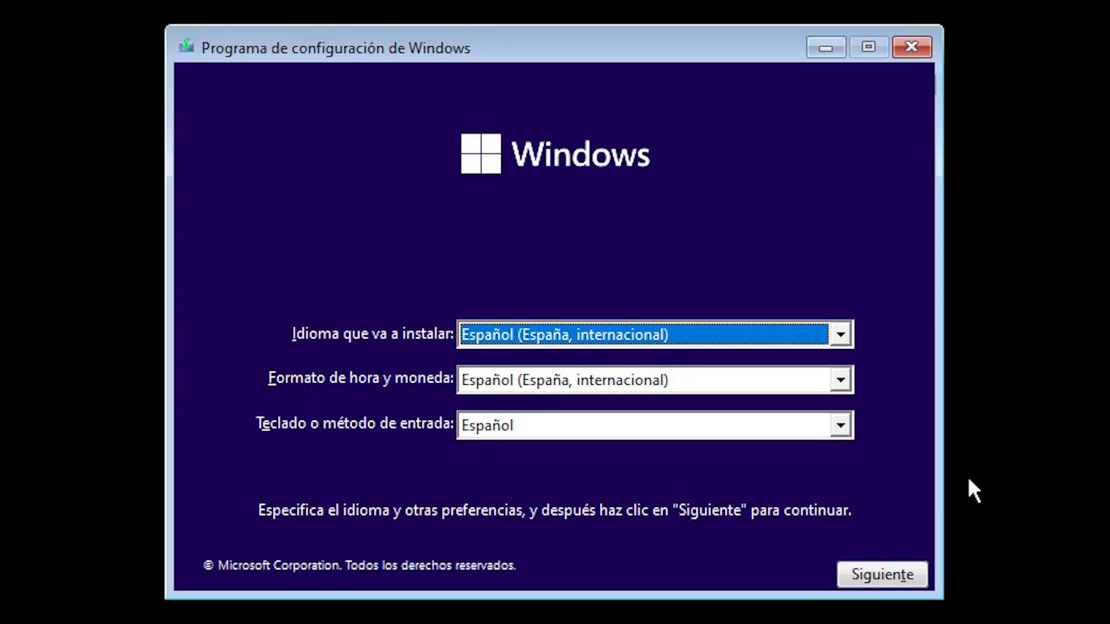
Keep the Spanish language, format and keyboard settings and start installing Windows without a product key
left_click(920, 569)
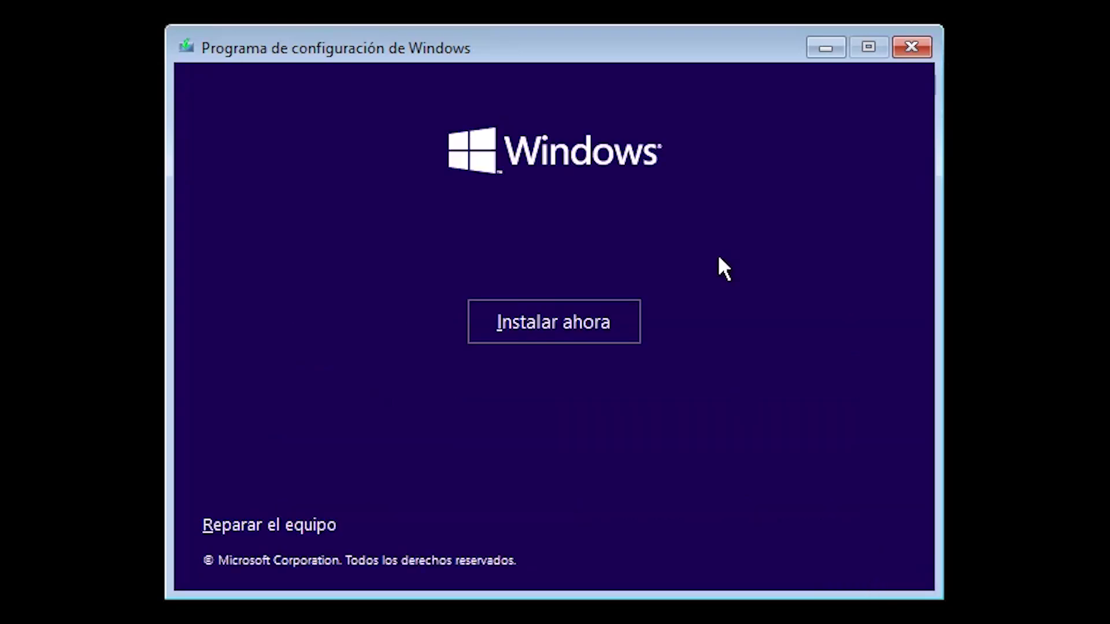
left_click(558, 312)
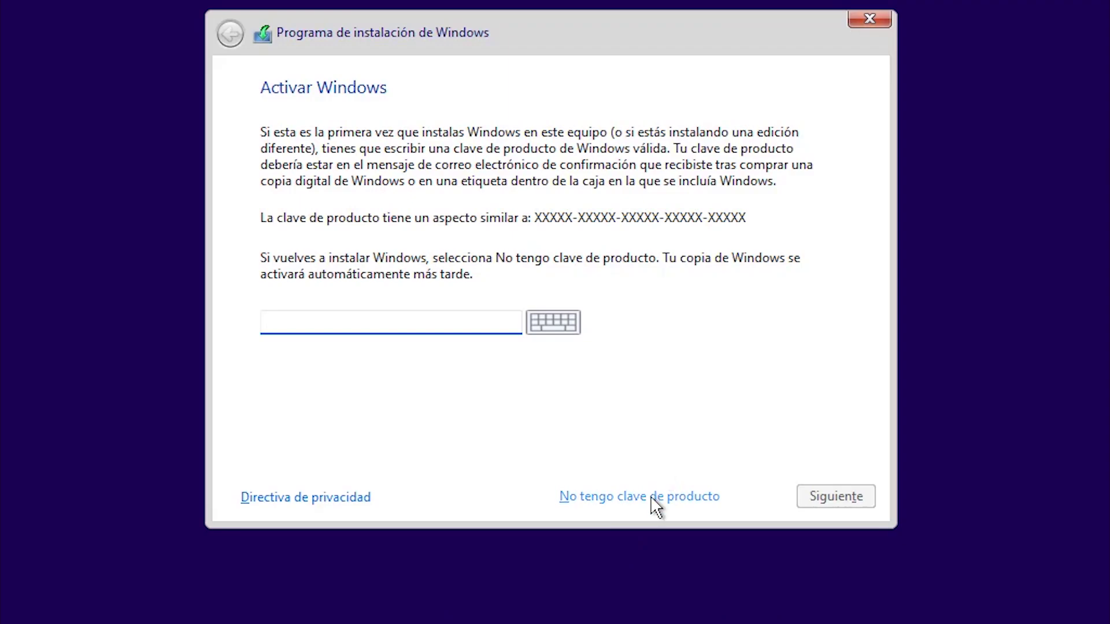
left_click(637, 498)
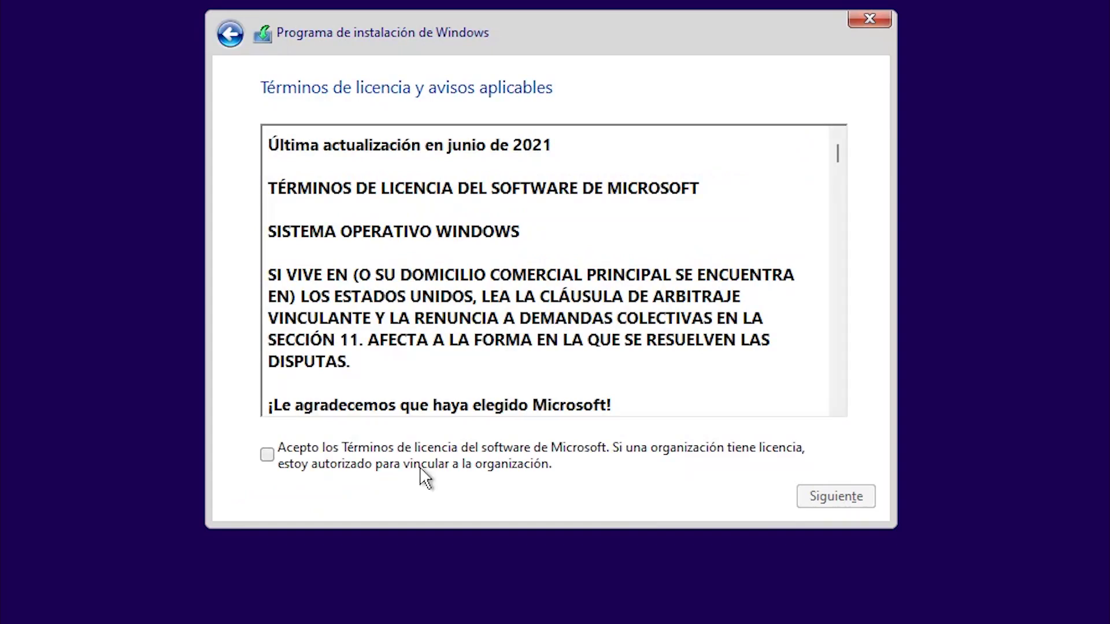
Accept the license terms and install Windows on the unallocated space of drive 0
left_click(418, 466)
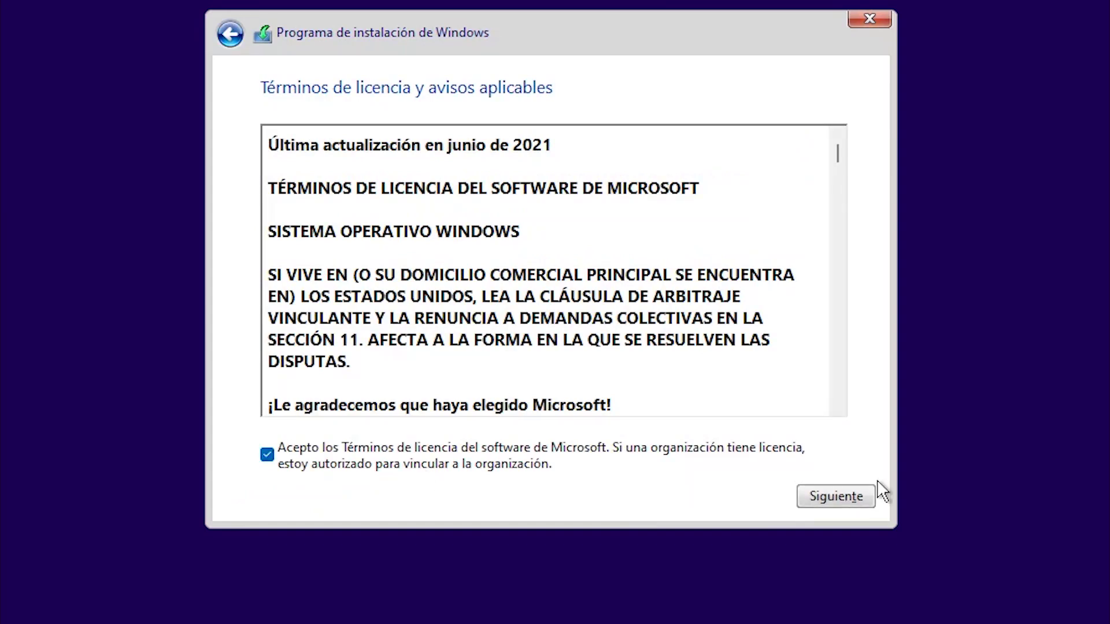
left_click(832, 497)
left_click(576, 287)
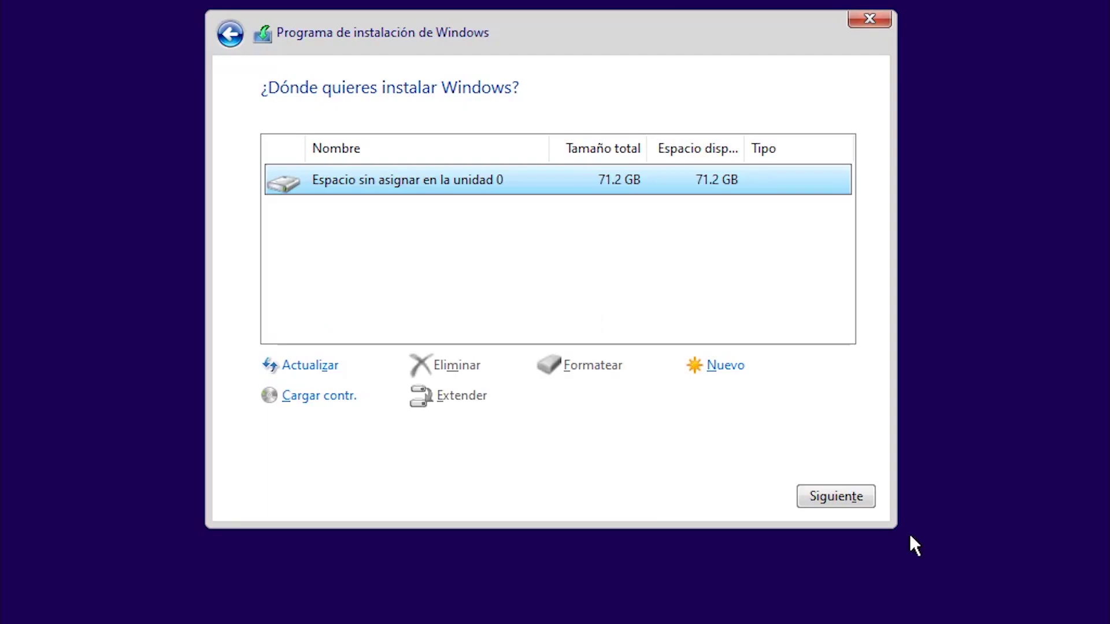
left_click(844, 498)
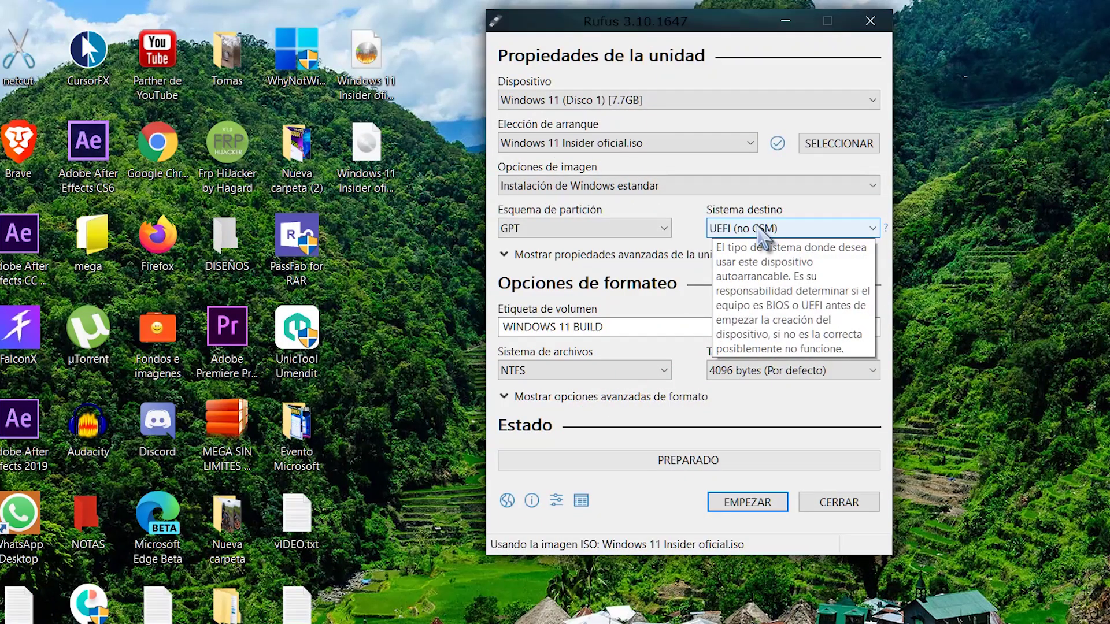
In Rufus, set the partition scheme to MBR with BIOS (o UEFI-CSM) as the target system
left_click(663, 228)
left_click(659, 259)
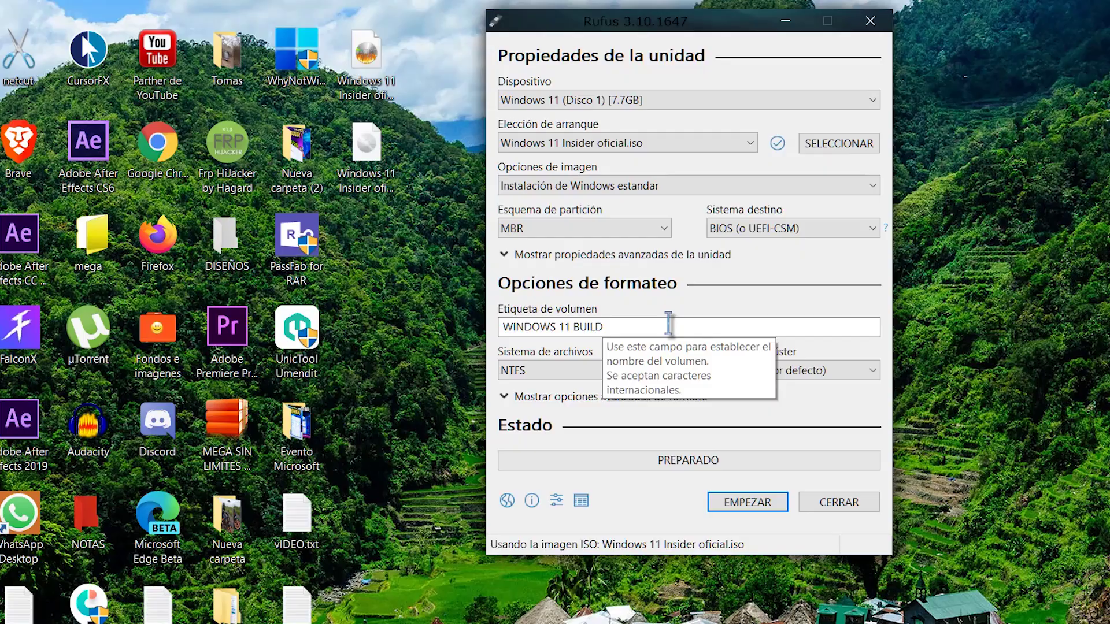
left_click(639, 228)
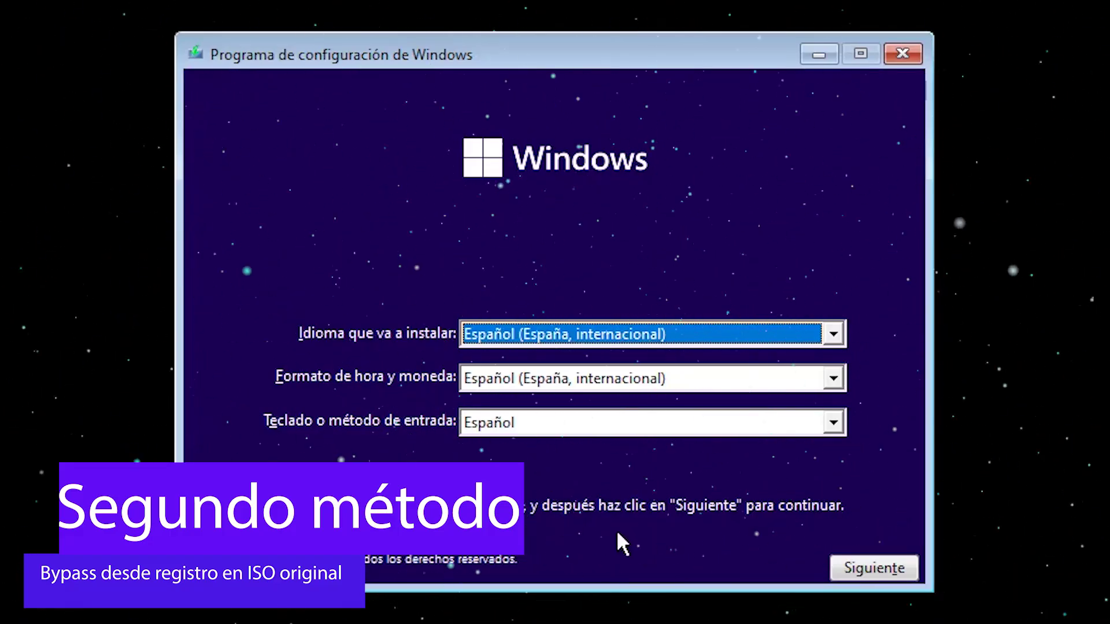
Start Windows setup from the original ISO without a product key, and go back to the Activar Windows page
left_click(858, 572)
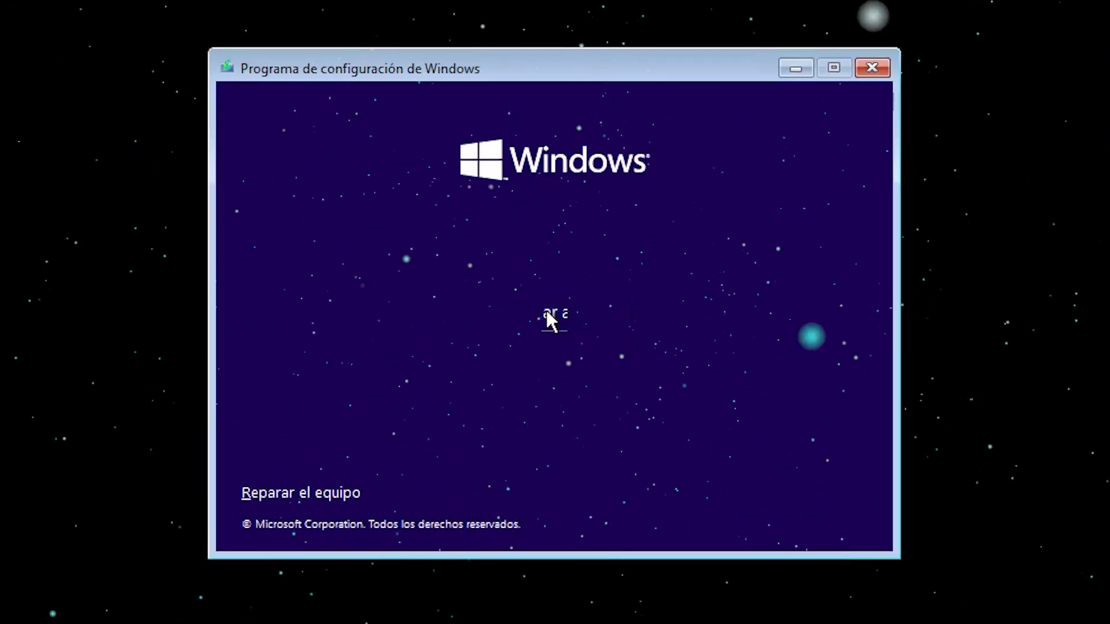
left_click(549, 319)
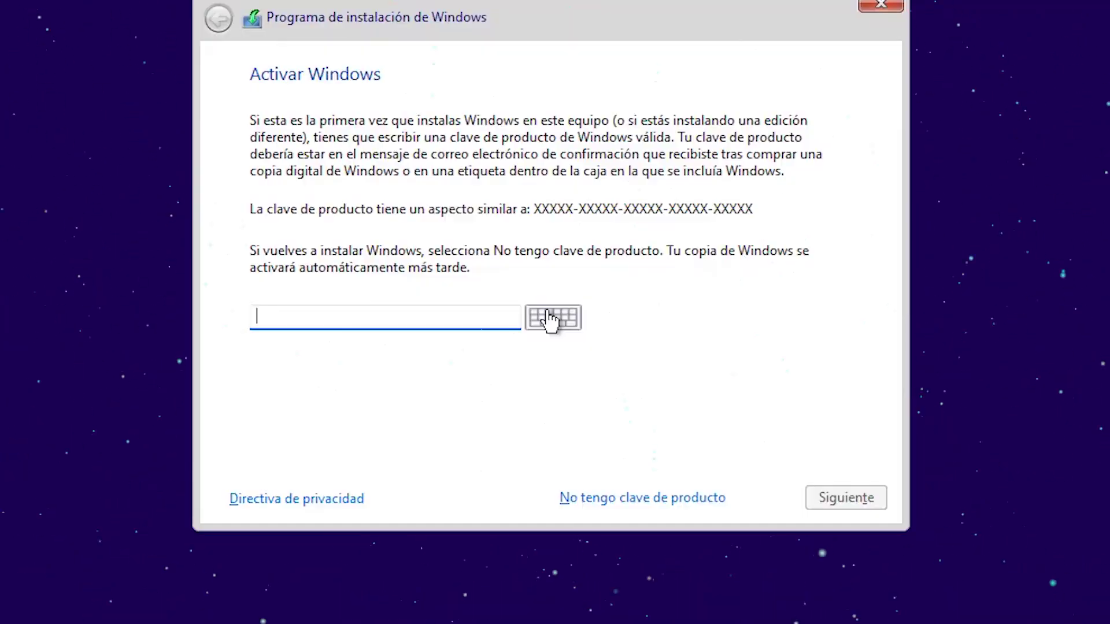
left_click(629, 497)
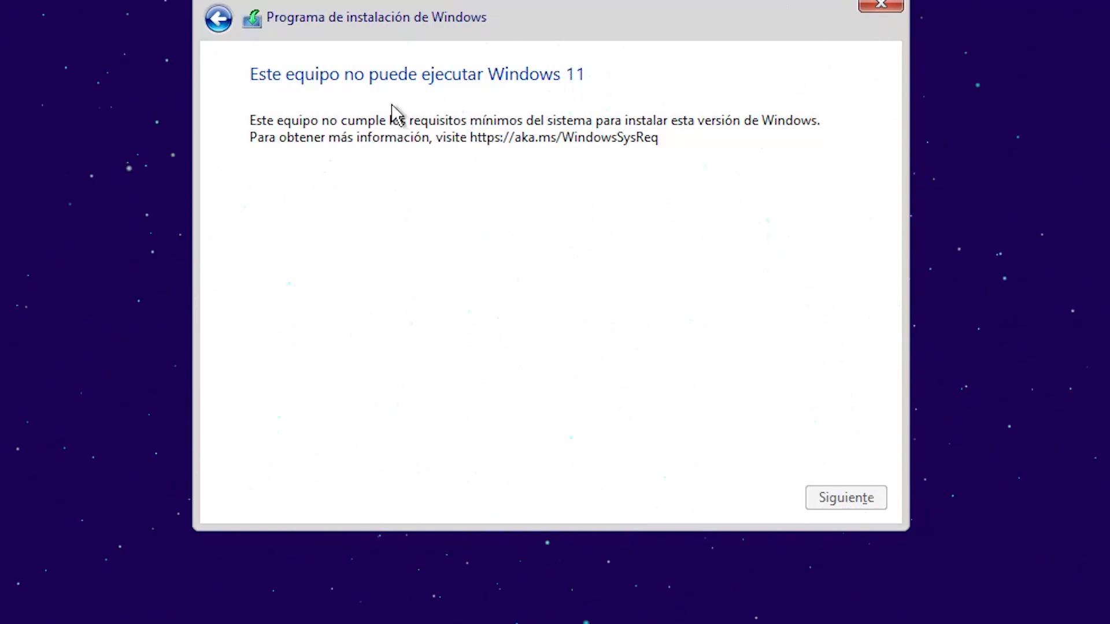
left_click(217, 23)
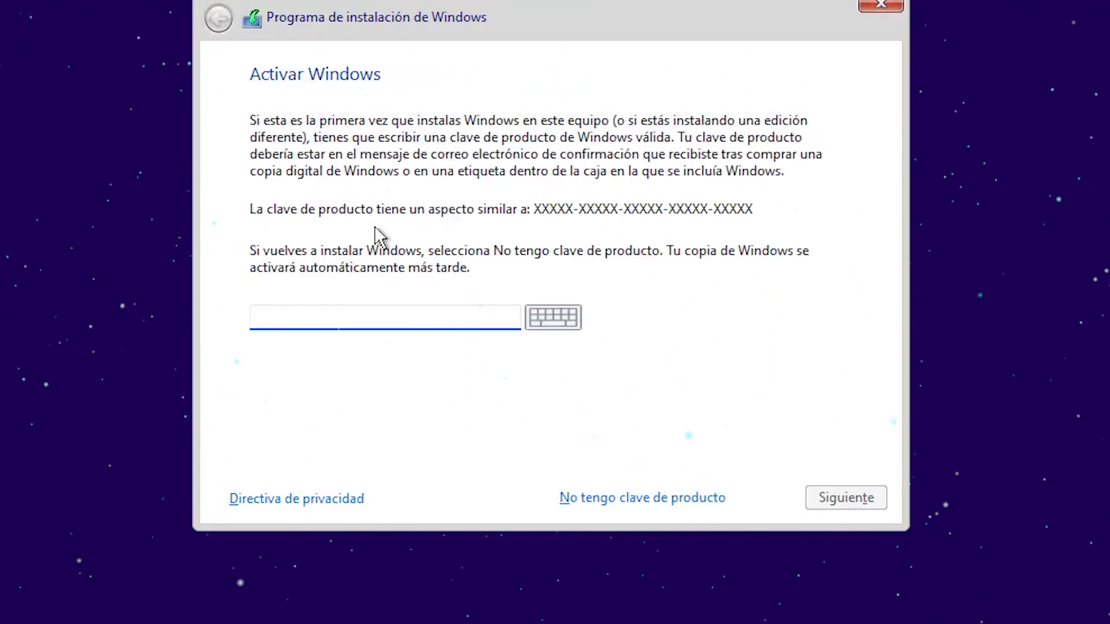
Open a command prompt within Windows setup and run regedit.exe
key("shift+F10")
type("regedi")
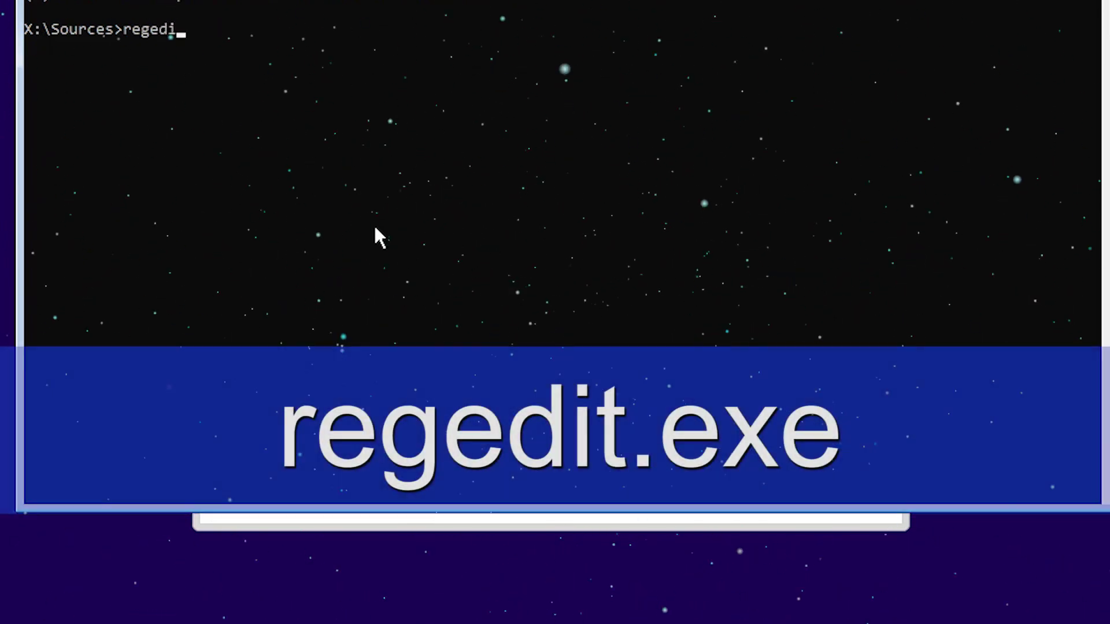
type("t.exe")
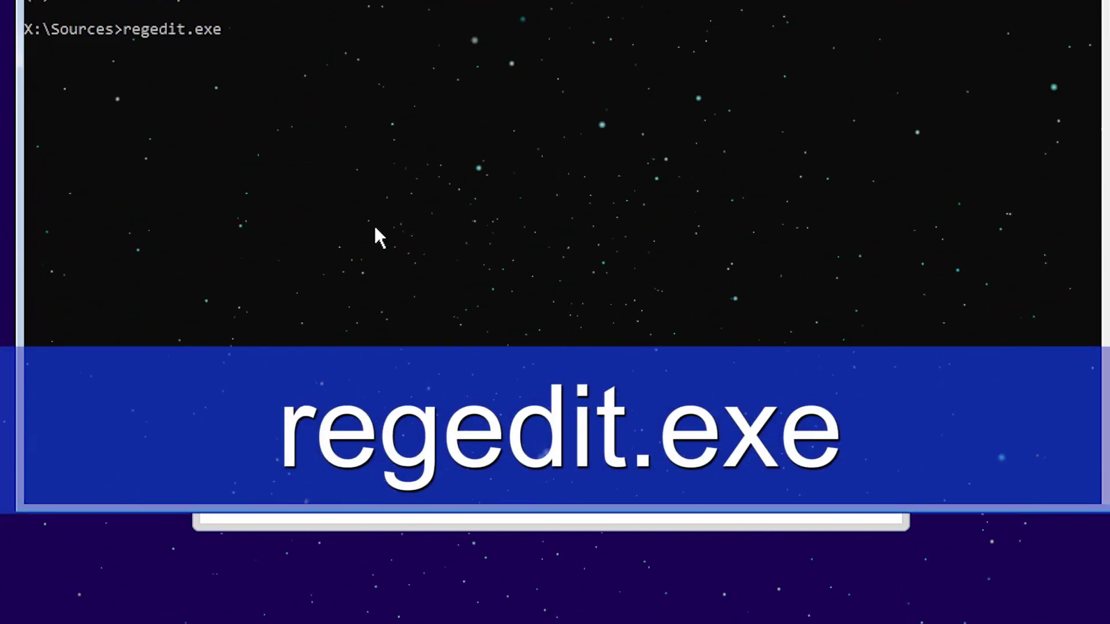
key("Return")
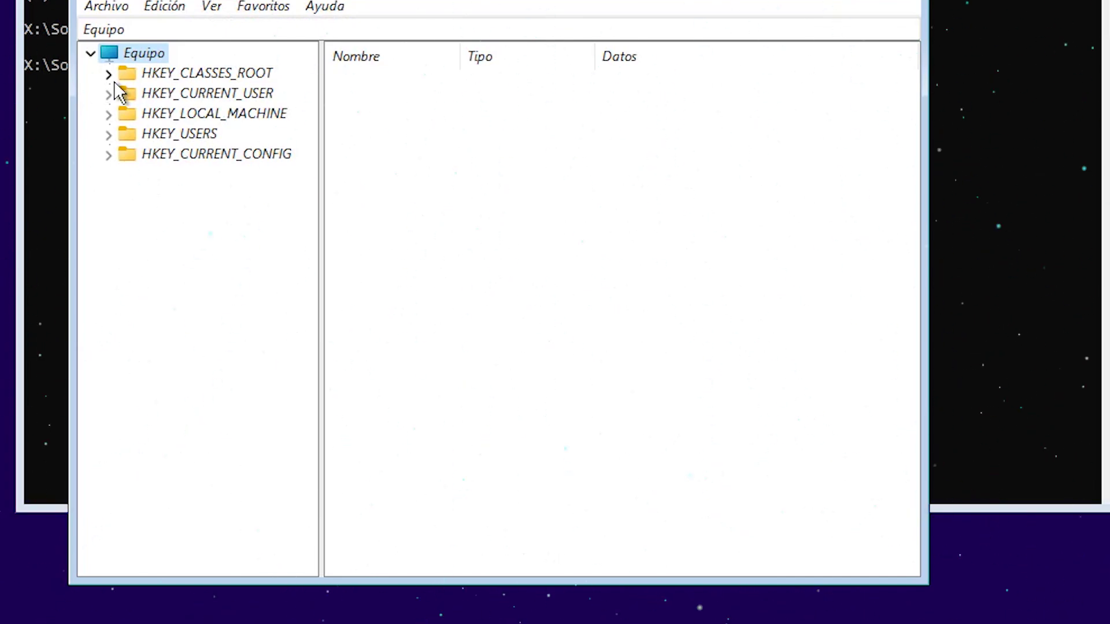
Create a key named LabConfig under HKEY_LOCAL_MACHINE\SYSTEM\Setup
left_click(108, 114)
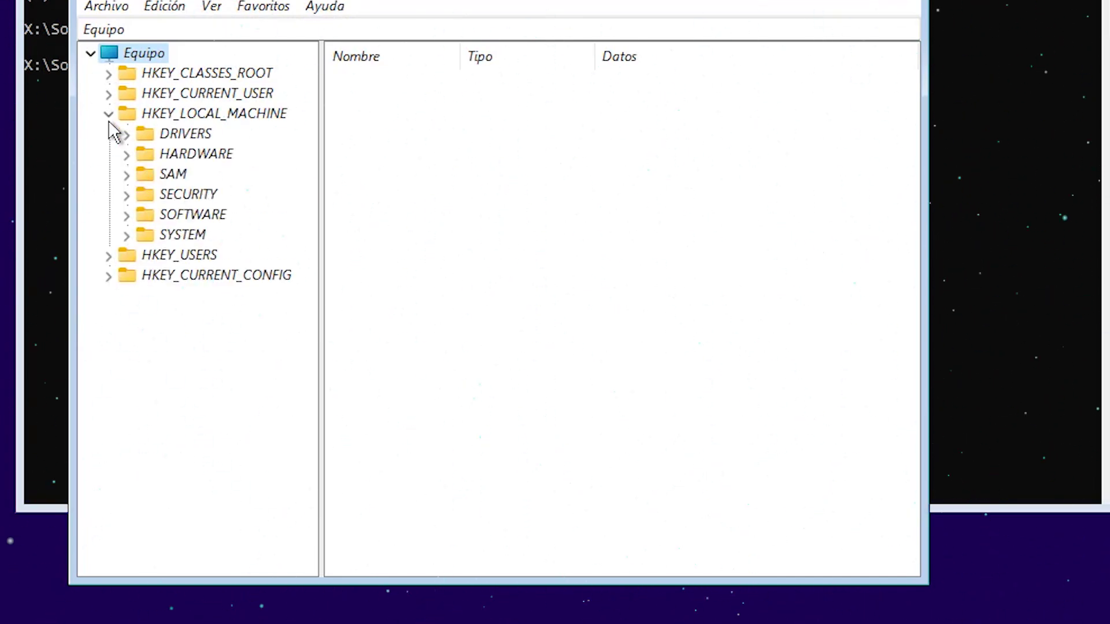
left_click(127, 237)
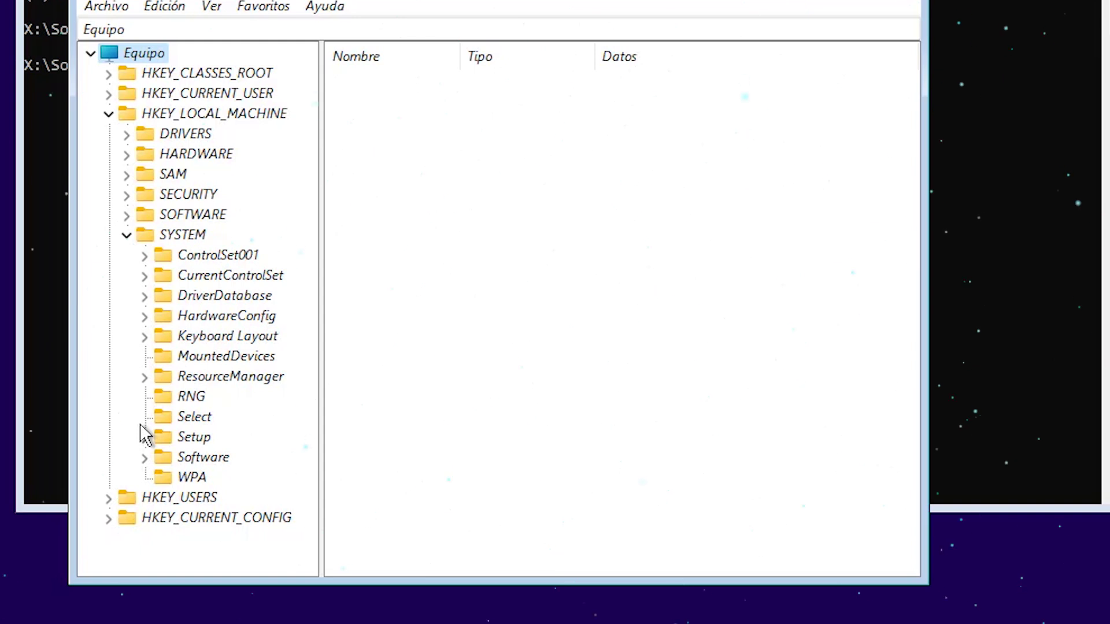
left_click(144, 437)
left_click(199, 437)
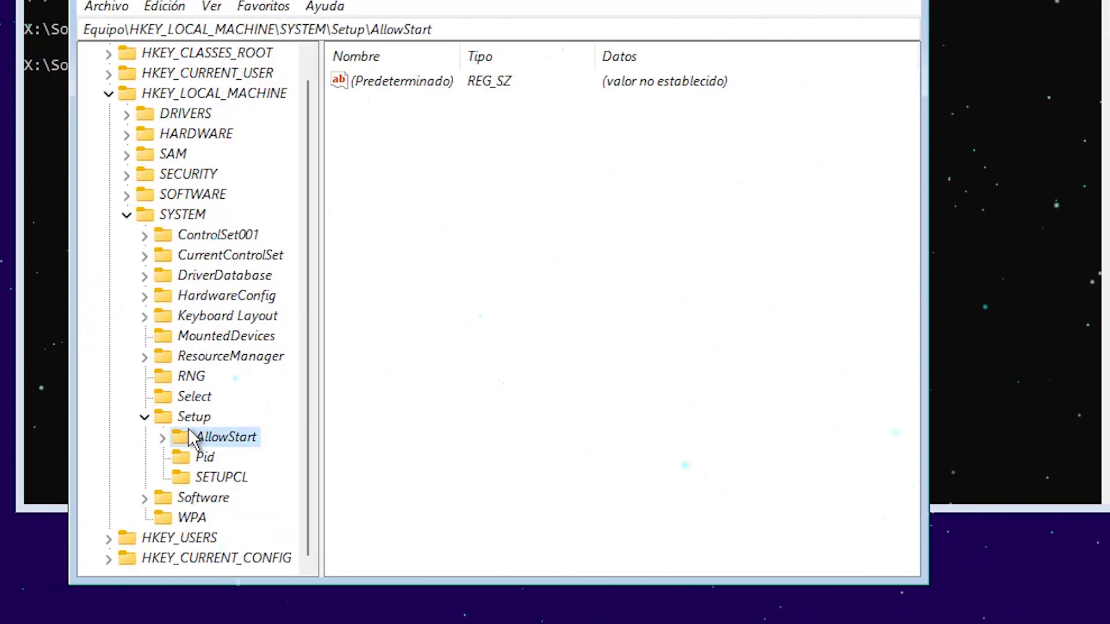
left_click(192, 418)
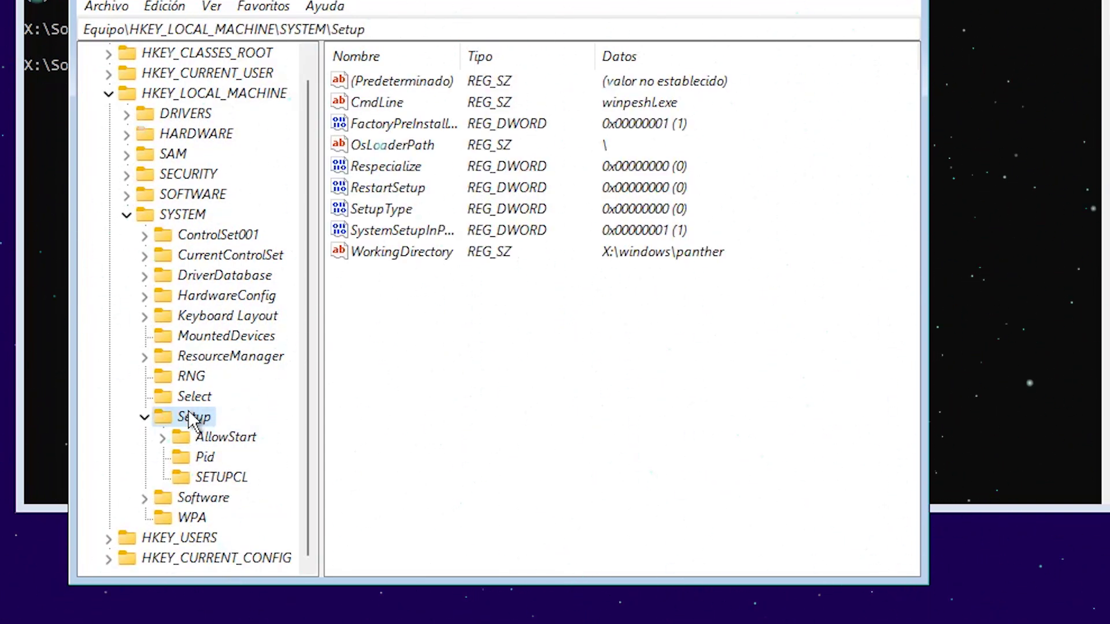
right_click(190, 417)
mouse_move(265, 460)
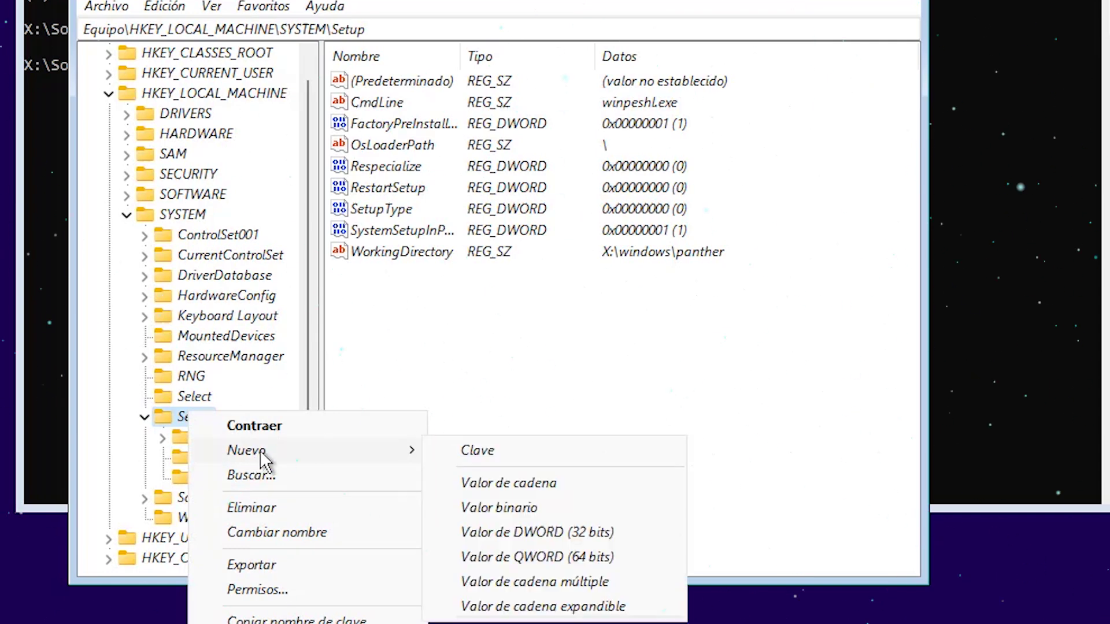
left_click(536, 454)
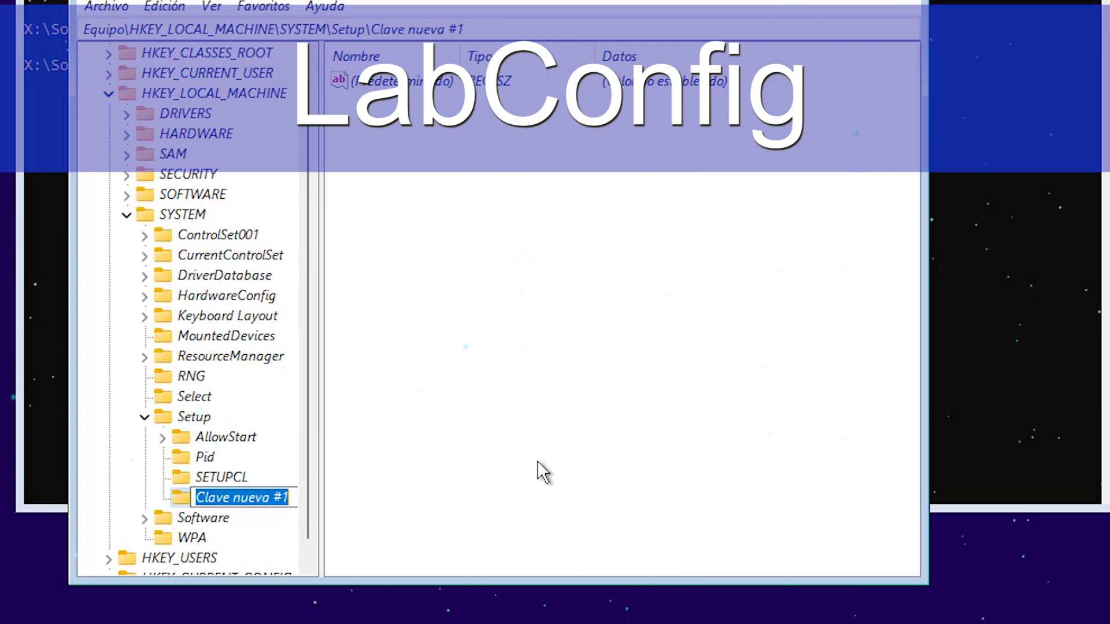
type("LabConfig")
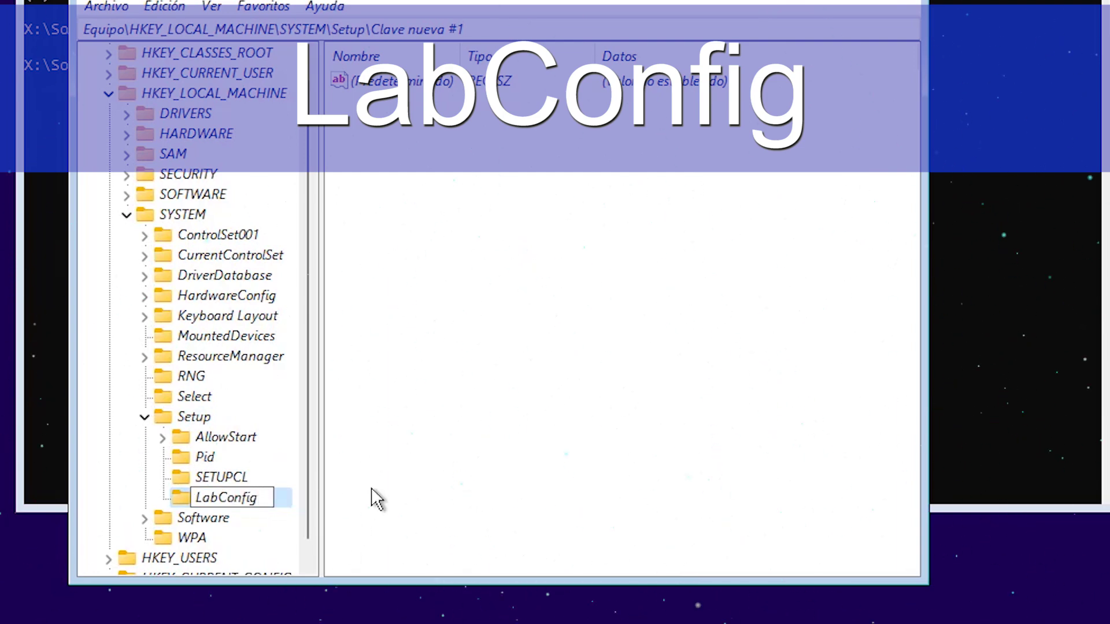
key("Return")
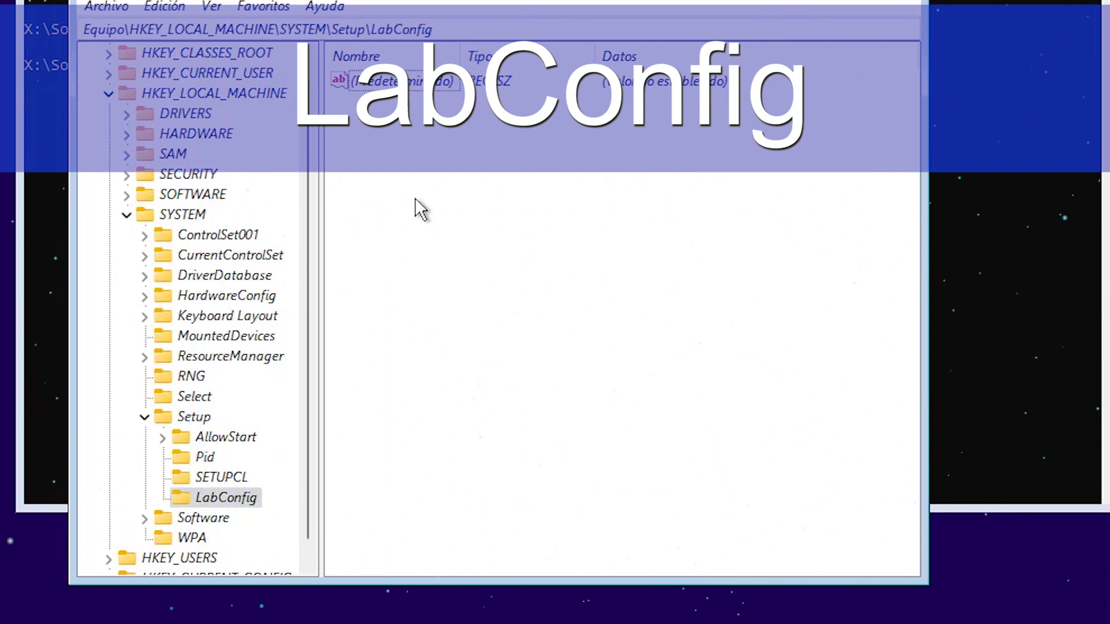
Add a 32-bit DWORD value named BypassTPMCheck to the LabConfig key
right_click(459, 148)
mouse_move(520, 164)
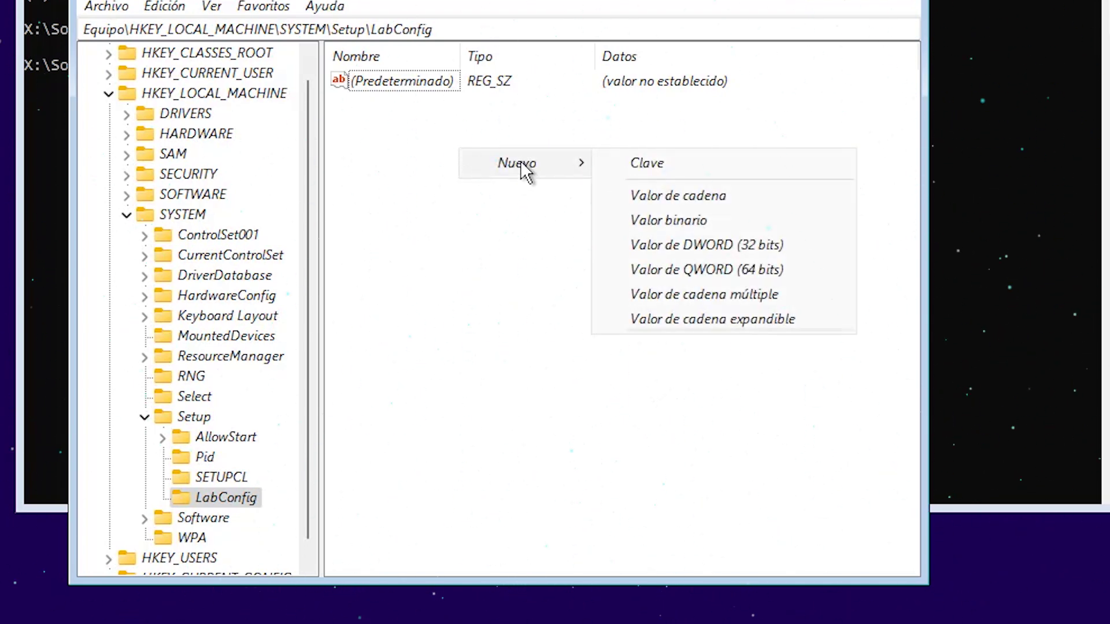
left_click(685, 246)
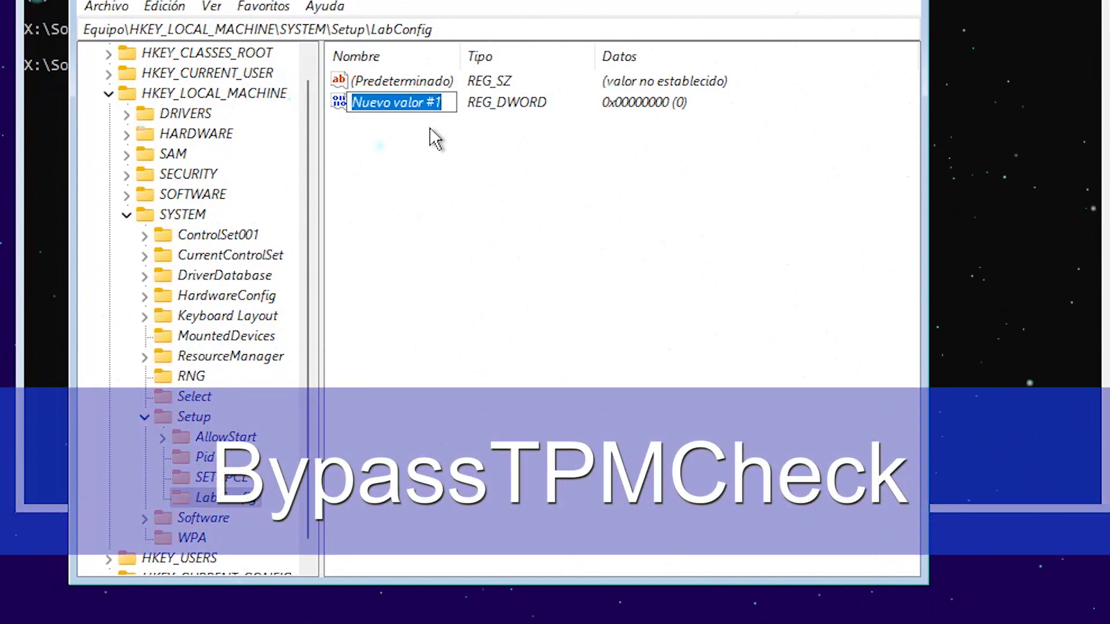
type("Byp")
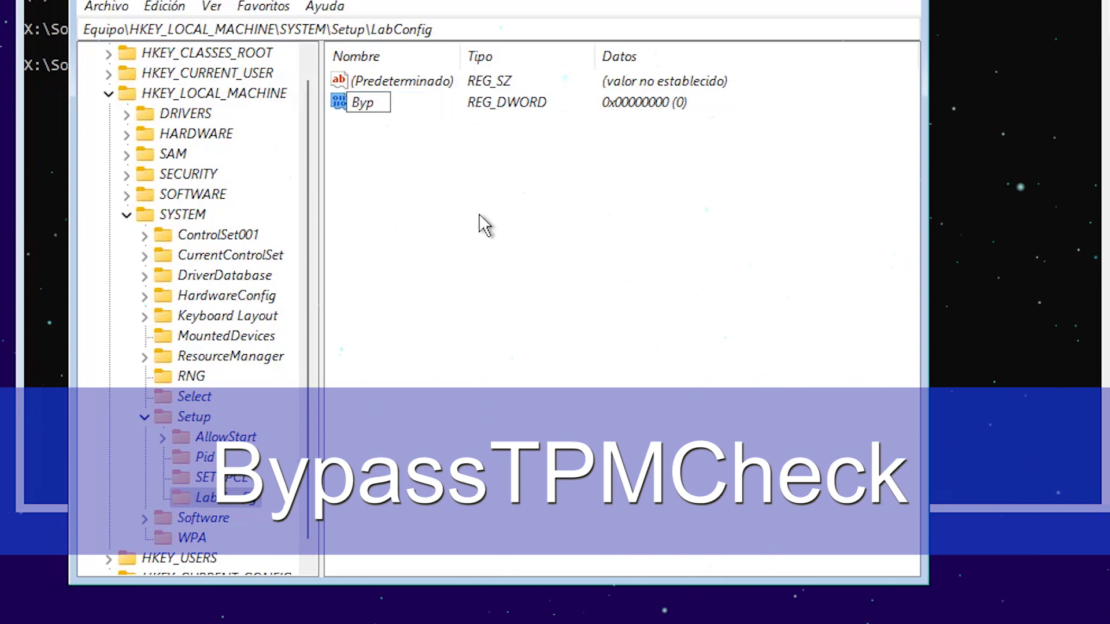
type("assTPMCheck")
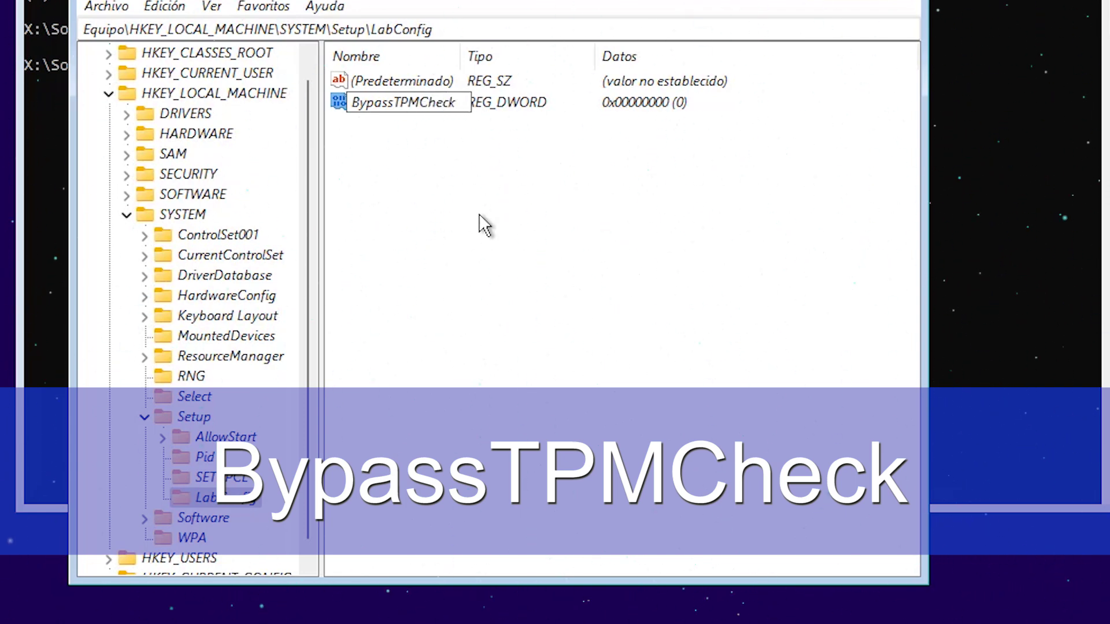
key("Return")
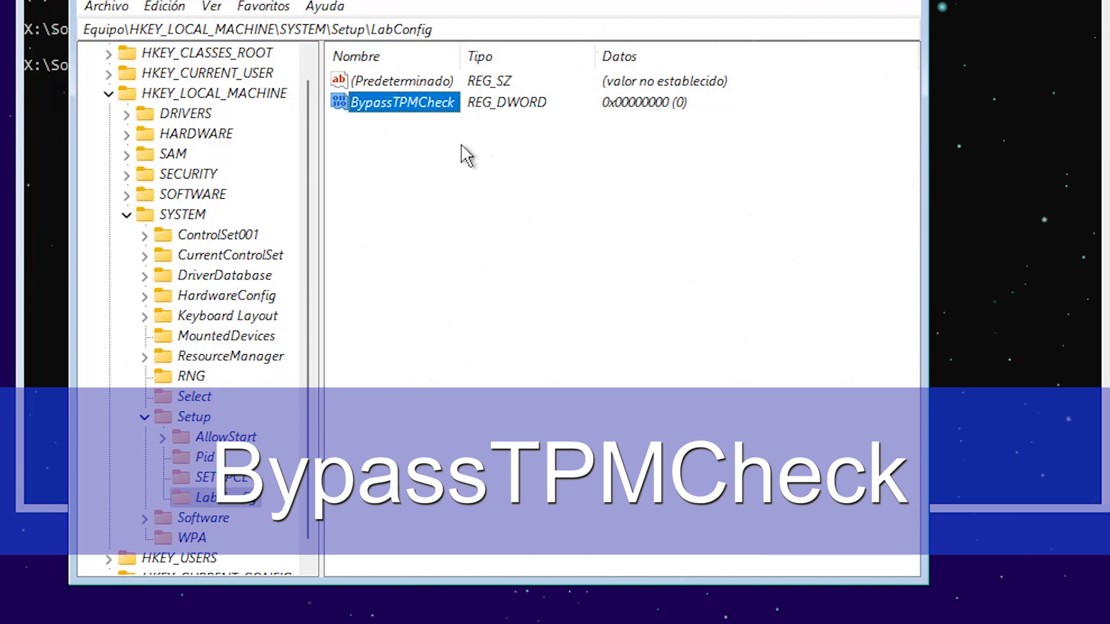
Set the BypassTPMCheck value data to 1
right_click(425, 103)
left_click(490, 120)
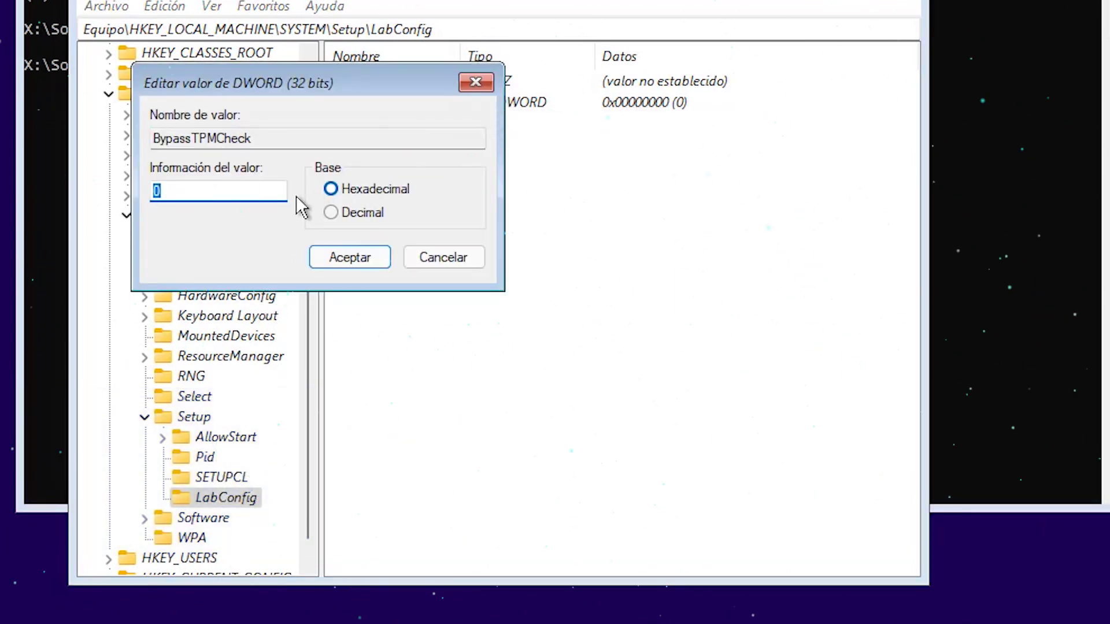
type("1")
left_click(349, 256)
Add a second 32-bit DWORD value named BypassSecureBootCheck to the LabConfig key
right_click(441, 168)
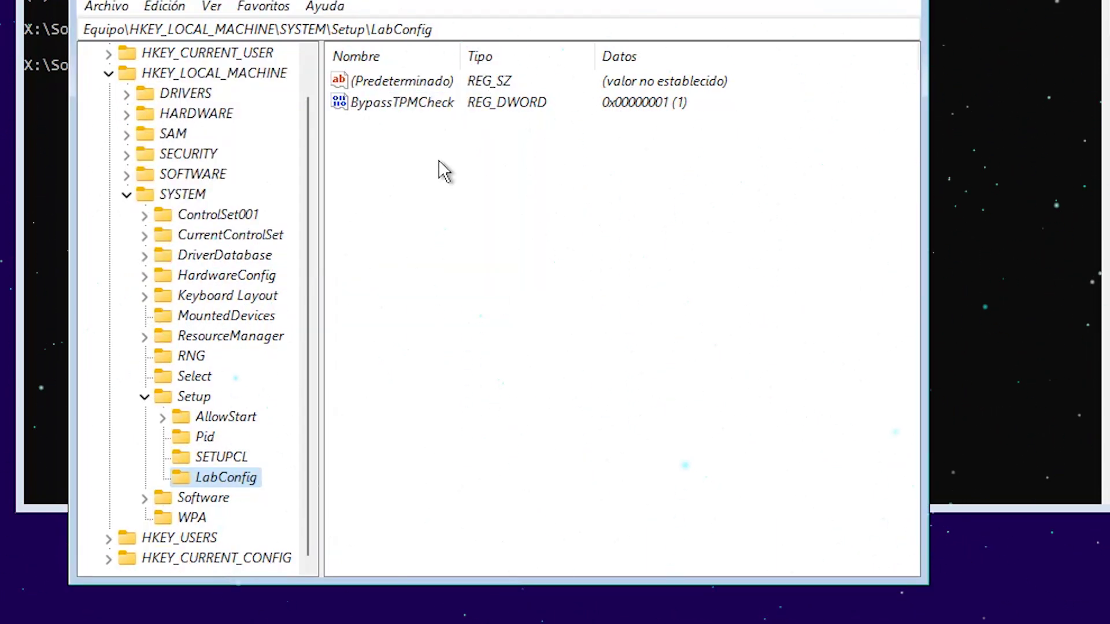
mouse_move(497, 180)
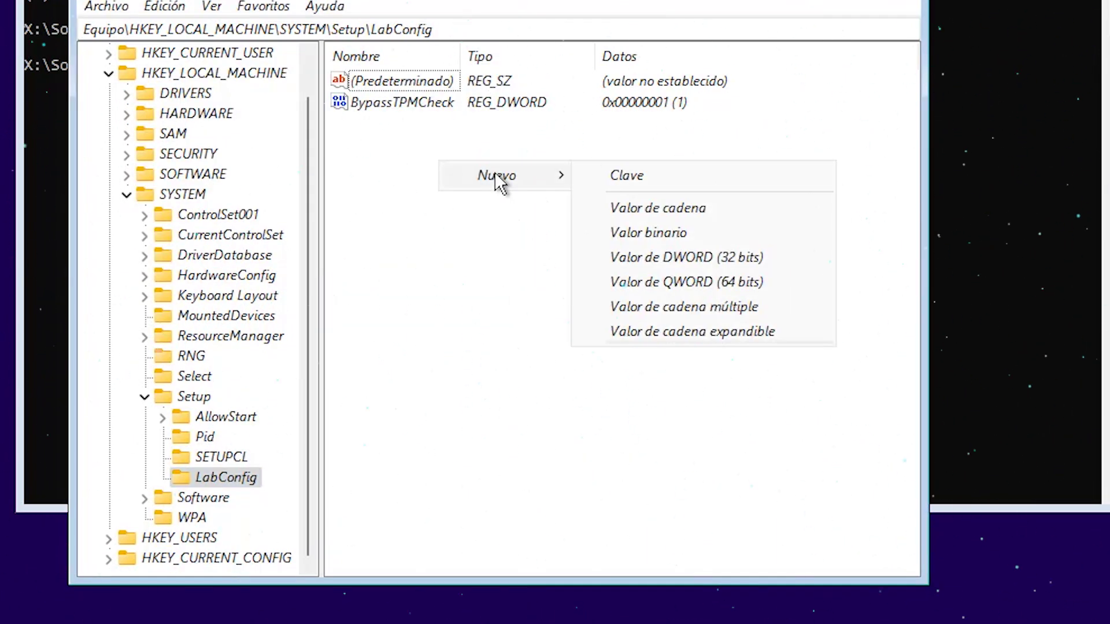
left_click(649, 257)
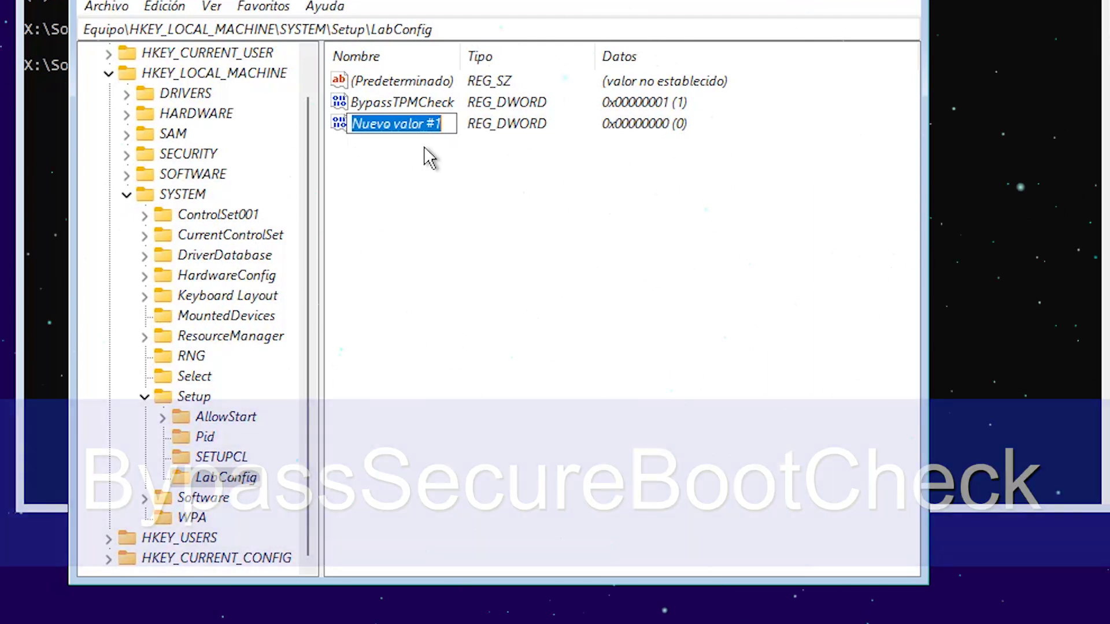
type("yp")
key("BackSpace")
key("BackSpace")
type("BY")
key("BackSpace")
type("ypass")
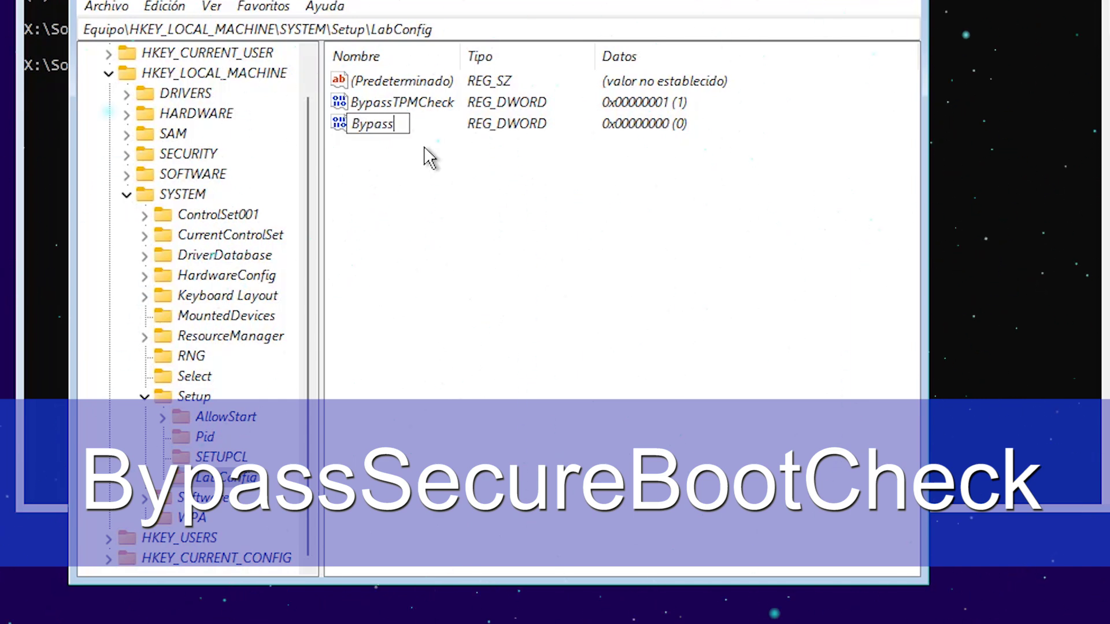
type("SecureBootCheck")
key("Return")
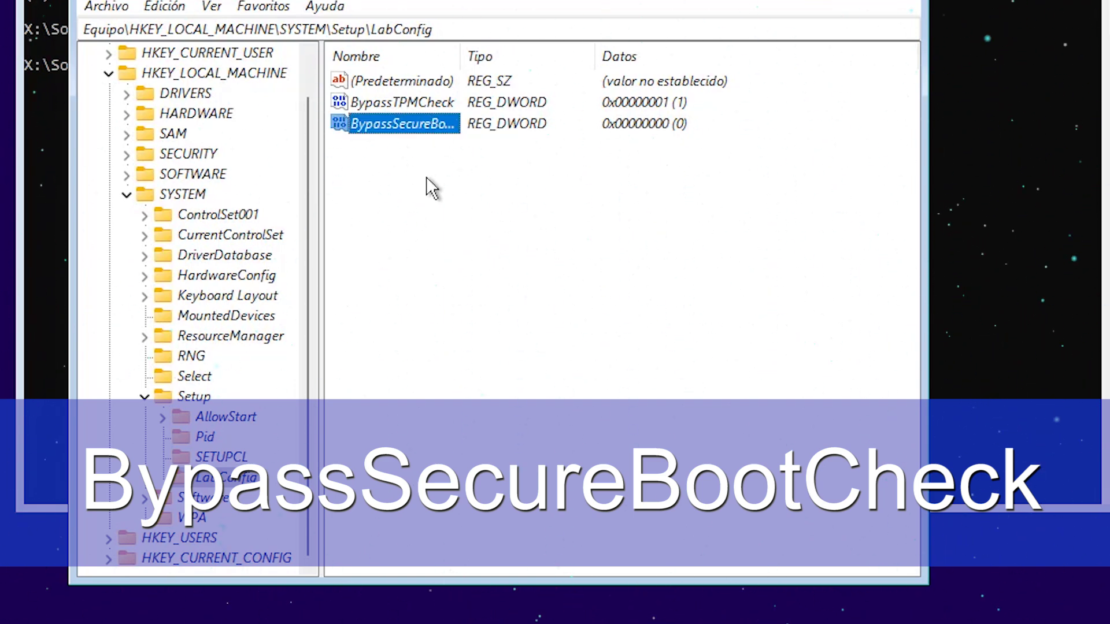
Set the BypassSecureBootCheck value data to 1
right_click(402, 135)
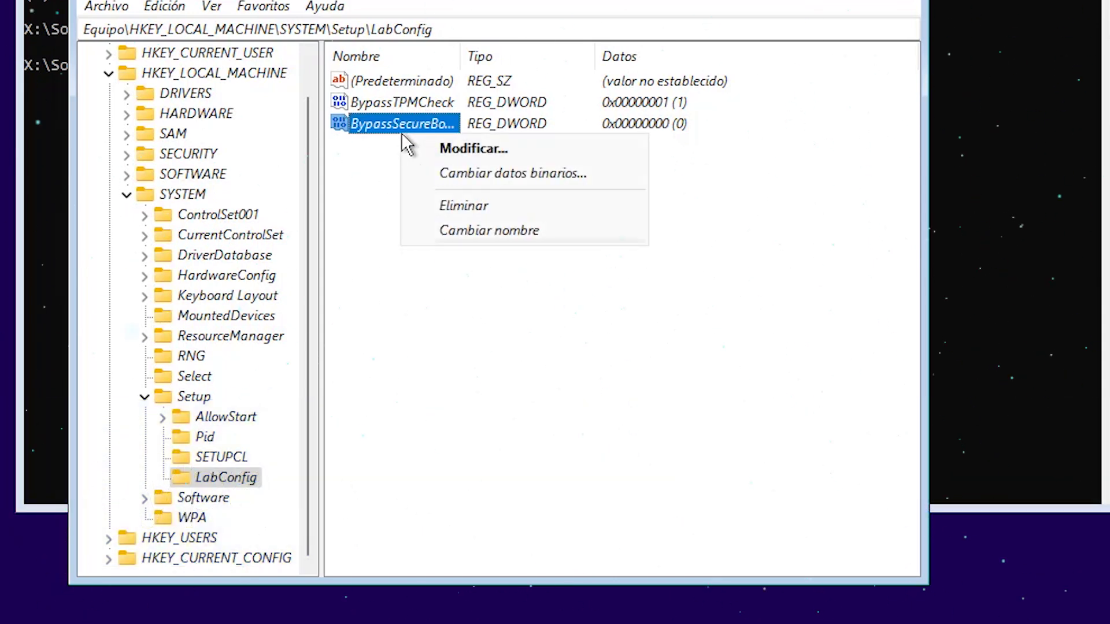
left_click(492, 156)
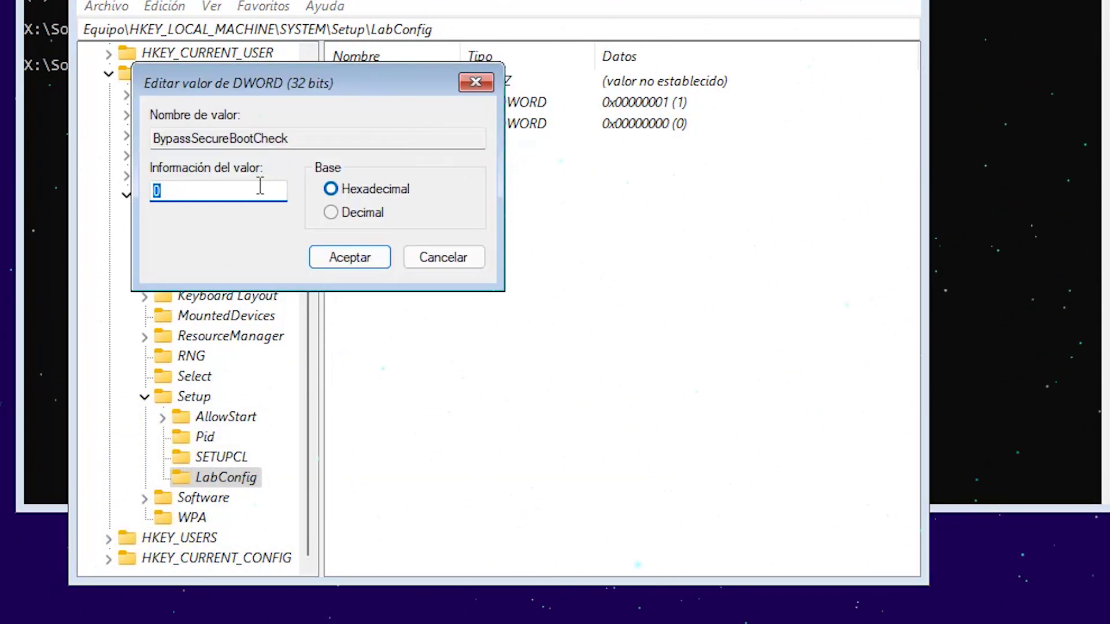
left_click(335, 258)
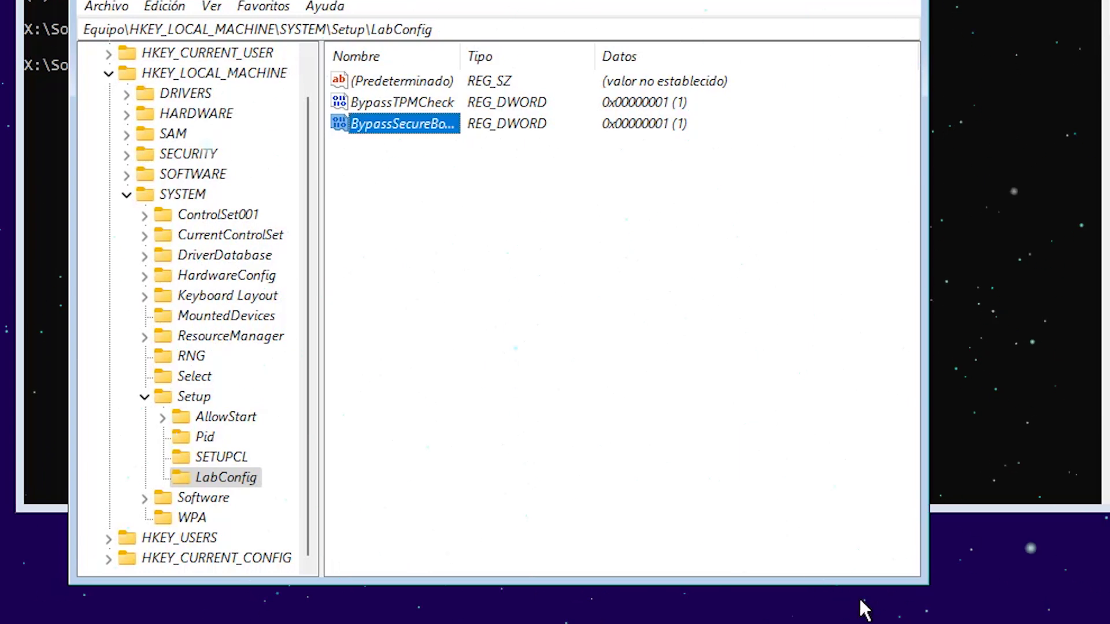
Enlarge the registry window and widen the name column to check the full names and data of both LabConfig values
left_click_drag(925, 586, 1057, 621)
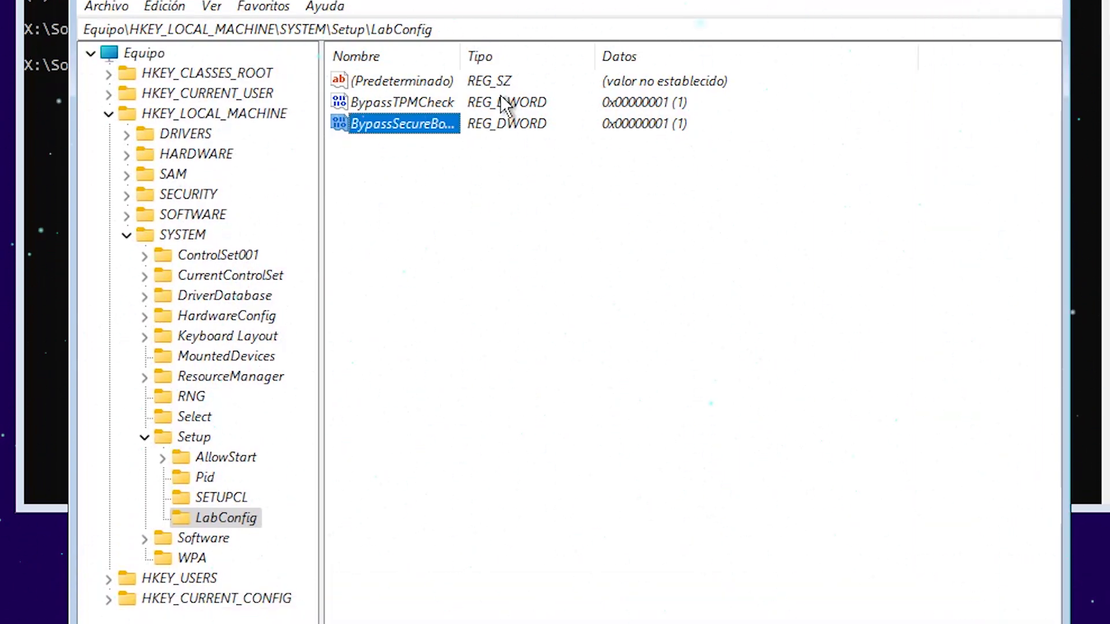
left_click_drag(455, 50, 626, 42)
left_click(405, 103)
left_click(428, 126)
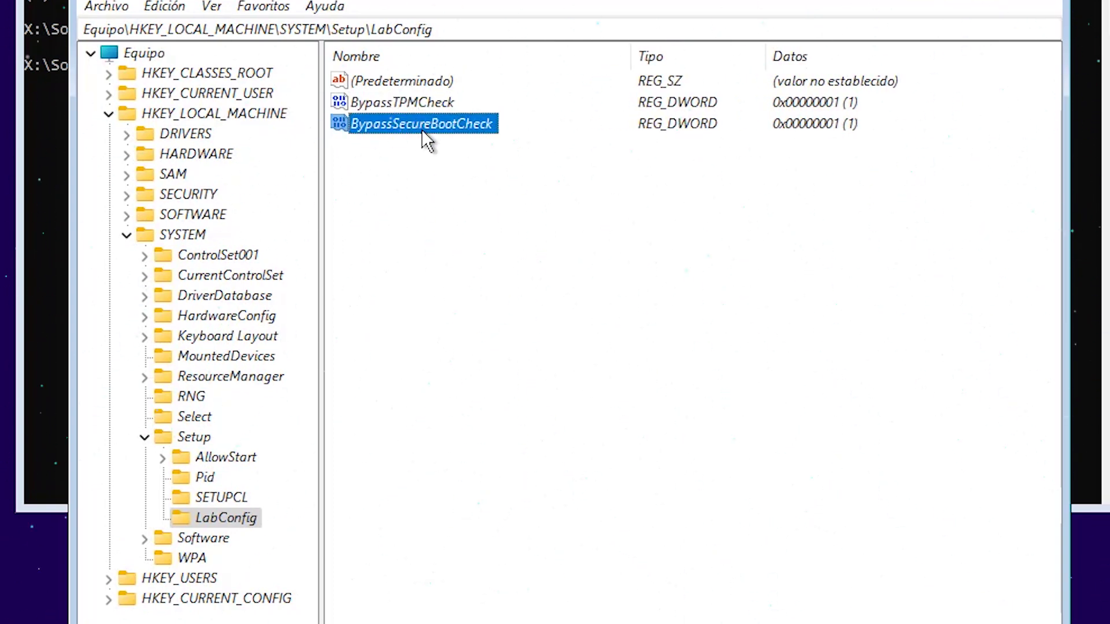
left_click(393, 99)
left_click(398, 123)
Close the Registry Editor and the Command Prompt to return to Windows Setup
left_click(1047, 2)
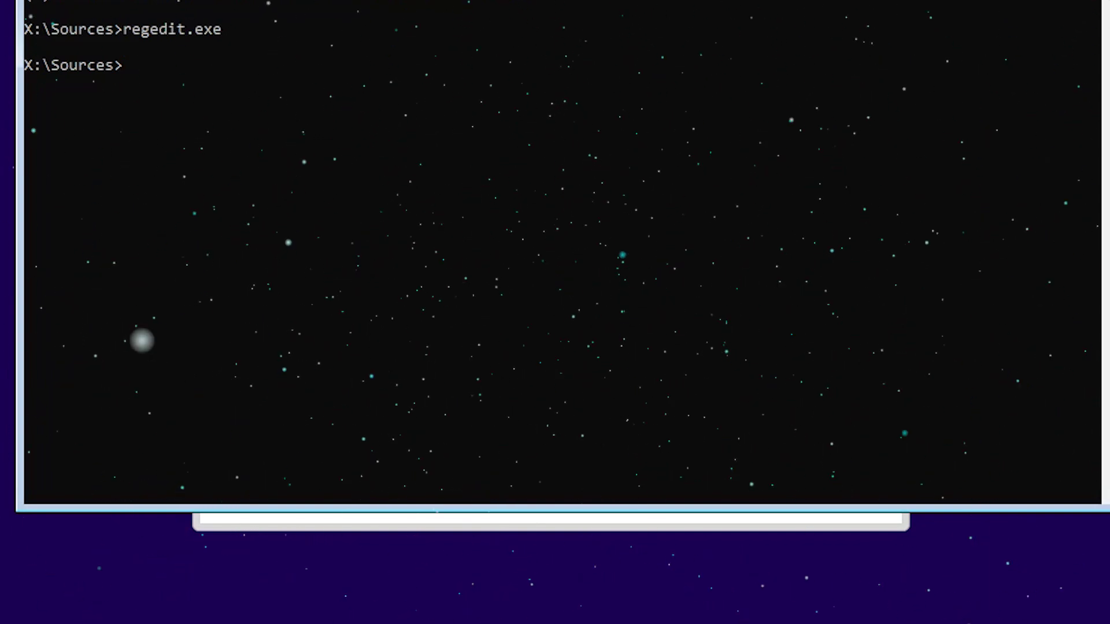
left_click(1098, 1)
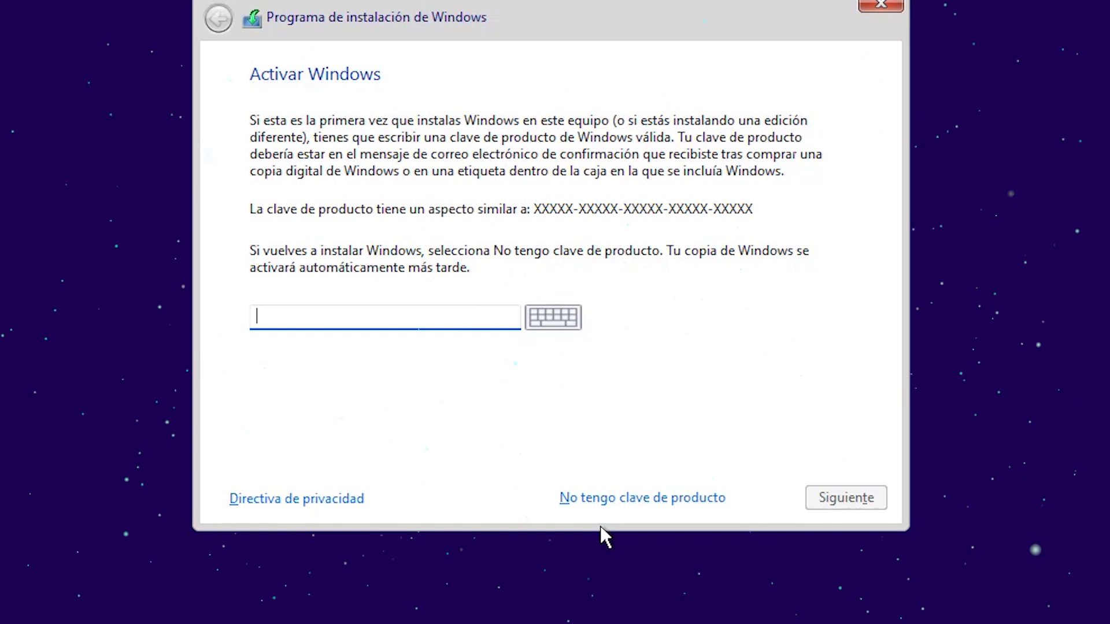
Continue Windows Setup without a product key and accept the Microsoft software licence terms
left_click(658, 491)
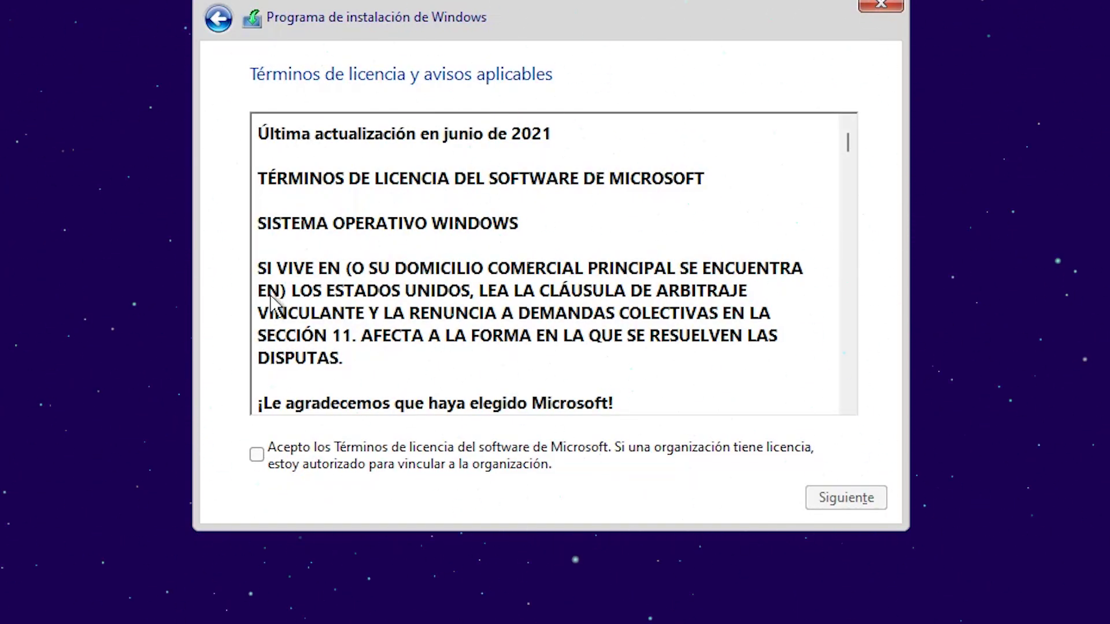
left_click(265, 455)
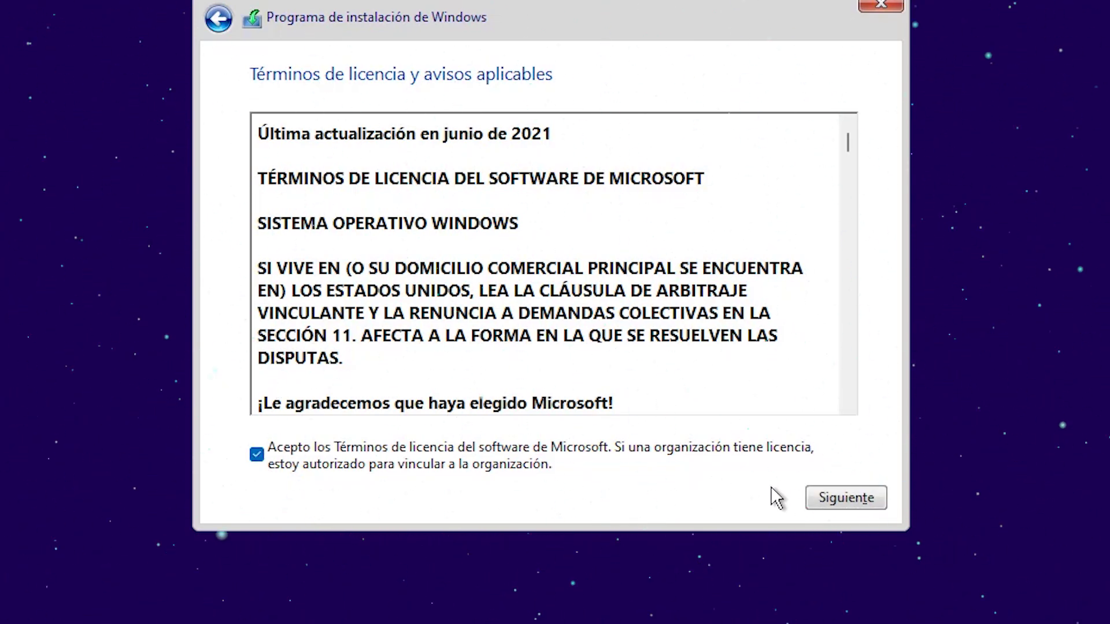
left_click(858, 498)
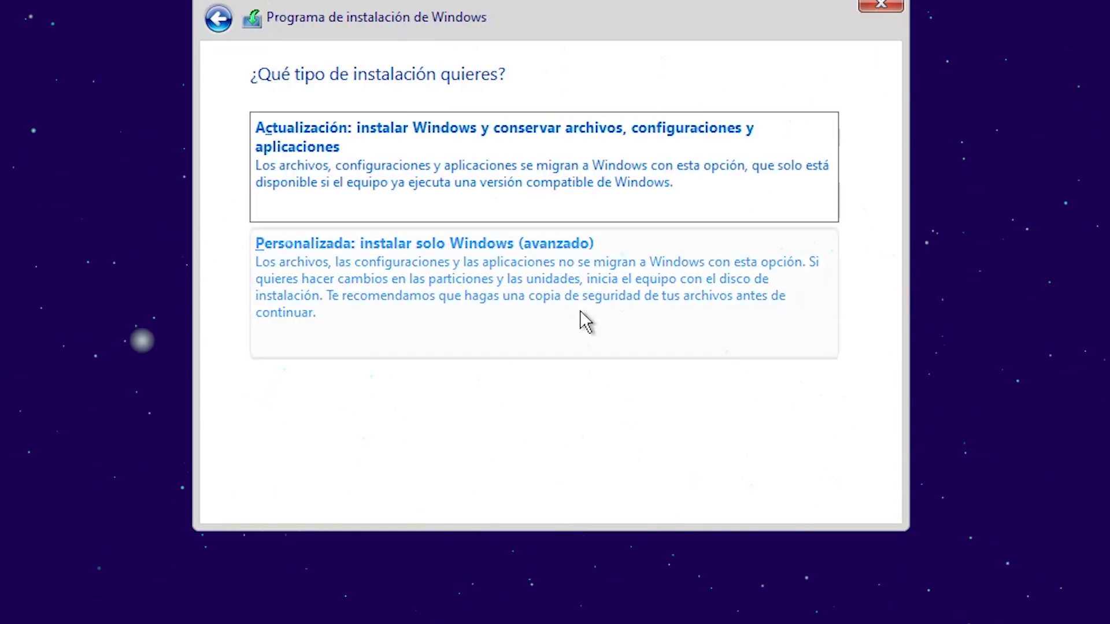
Choose the custom Windows-only installation and start installing on the unallocated space of drive 0
left_click(562, 317)
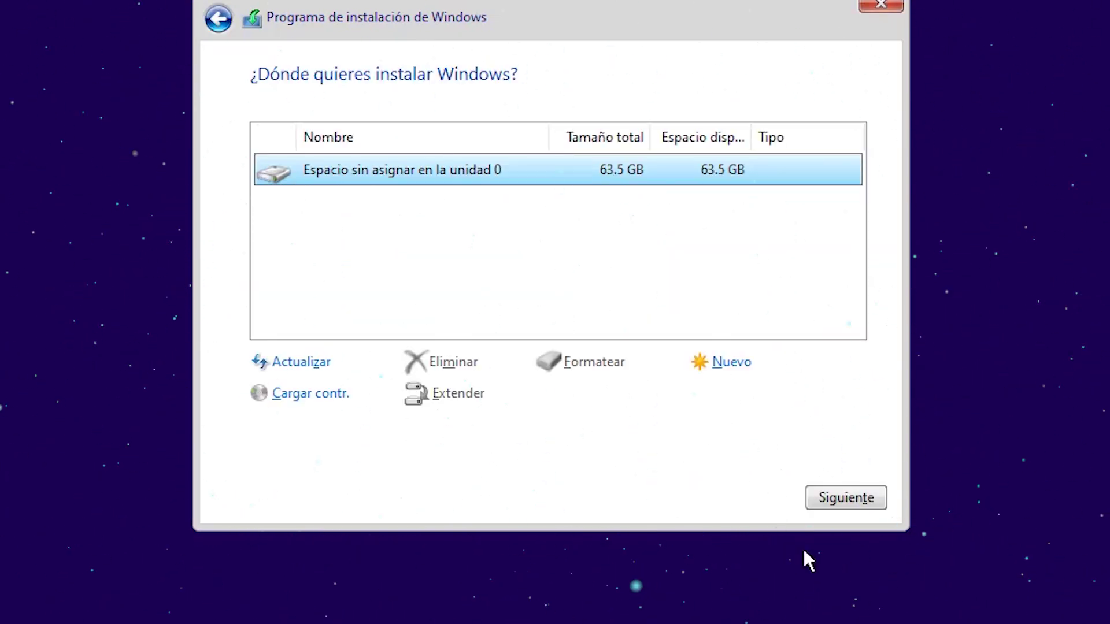
left_click(838, 501)
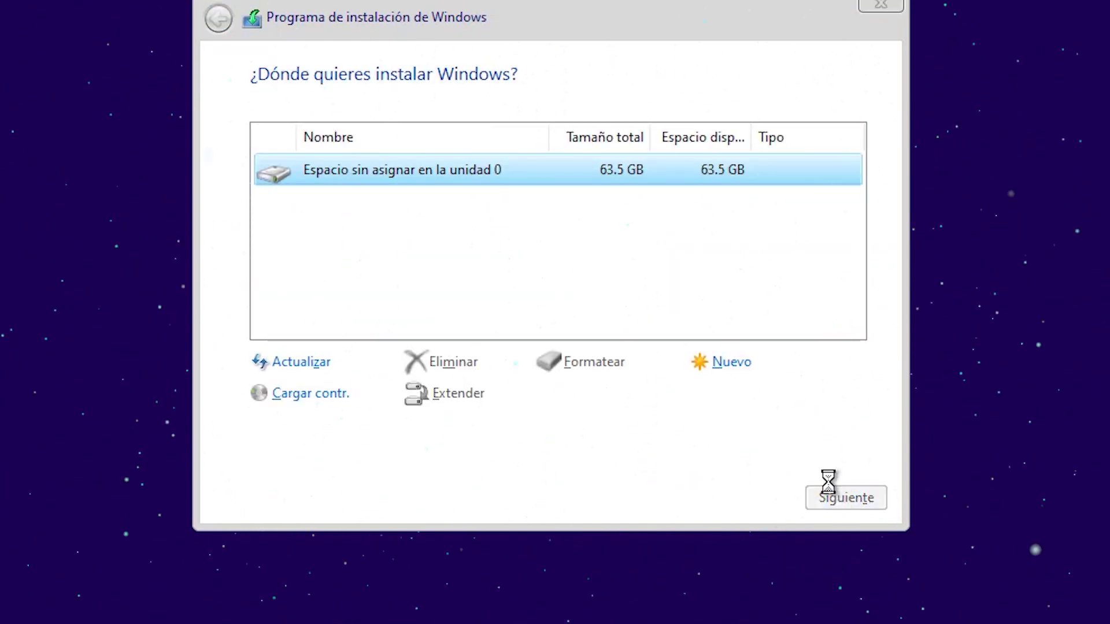